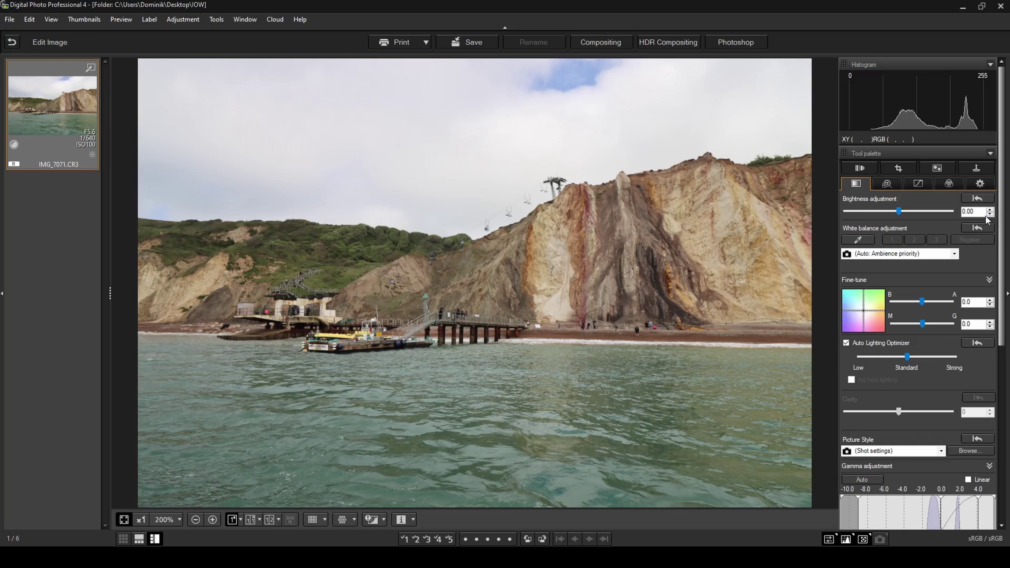
- Lower the brightness adjustment of the coastal cliff photo to -0.17
drag(1002, 211, 1007, 300)
scroll(1007, 300, up, 4)
click(899, 212)
drag(898, 211, 895, 212)
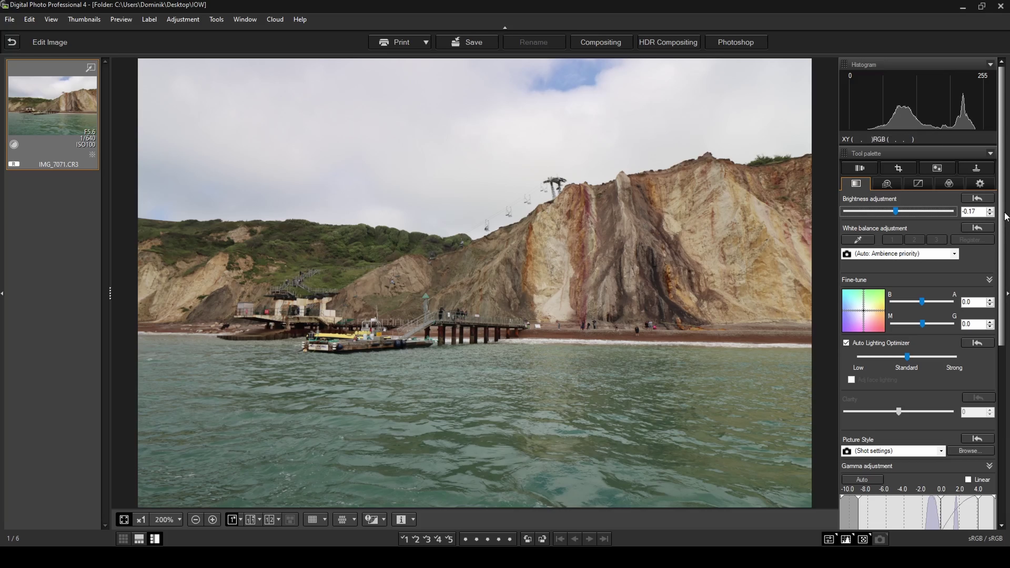
- Fine-tune the white balance to 1.0 on the blue-amber axis and -3.0 on the magenta-green axis
scroll(1005, 216, down, 5)
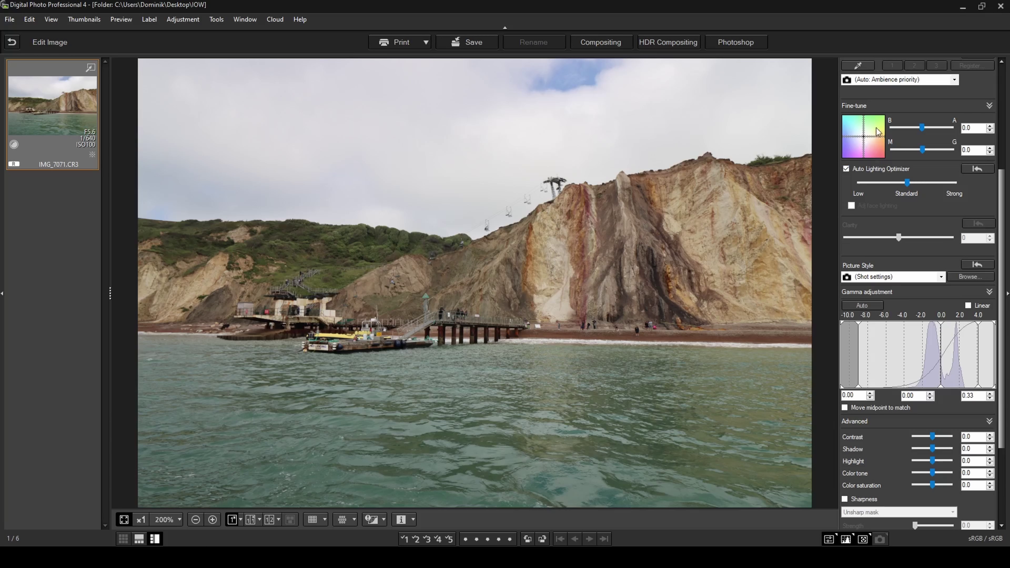
click(862, 138)
drag(863, 139, 866, 143)
- Tighten the gamma range by setting the shadow point to 6.16 and the highlight point to -0.66
drag(1002, 215, 999, 283)
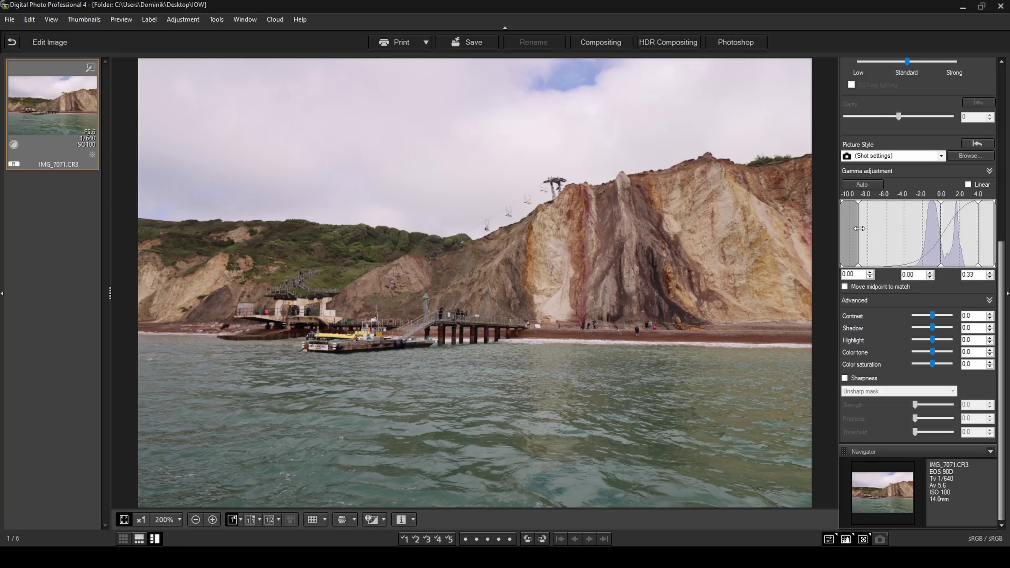
drag(859, 228, 915, 236)
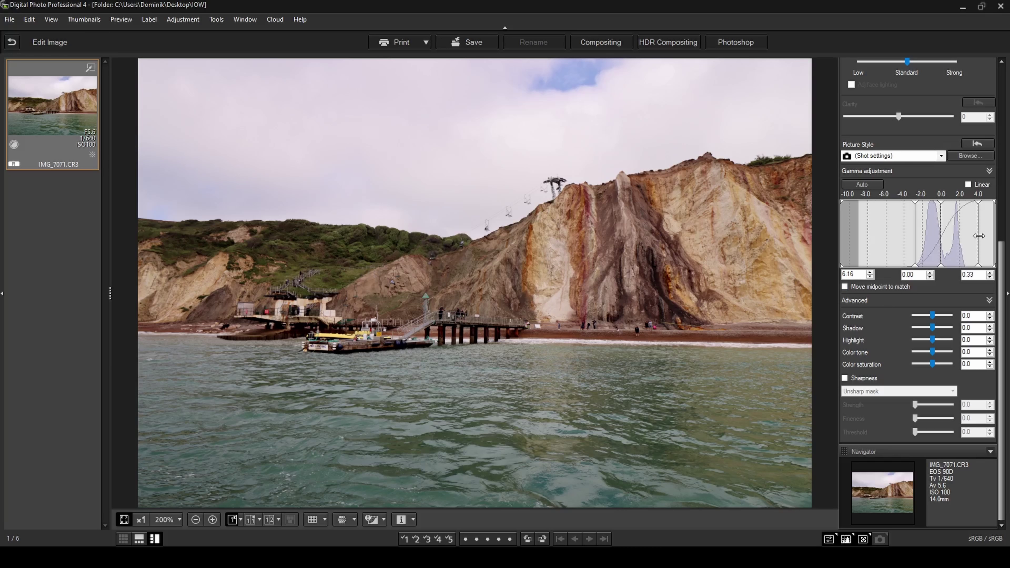
drag(980, 236, 970, 236)
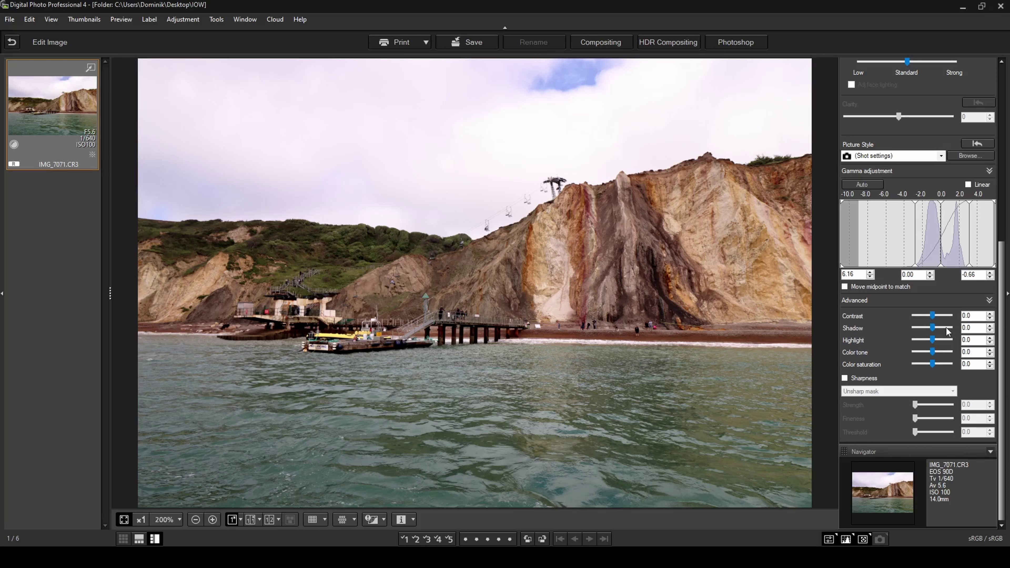
- Set the advanced gamma adjustments to contrast 1.0, shadow 2.0 and highlight -4.0
click(938, 315)
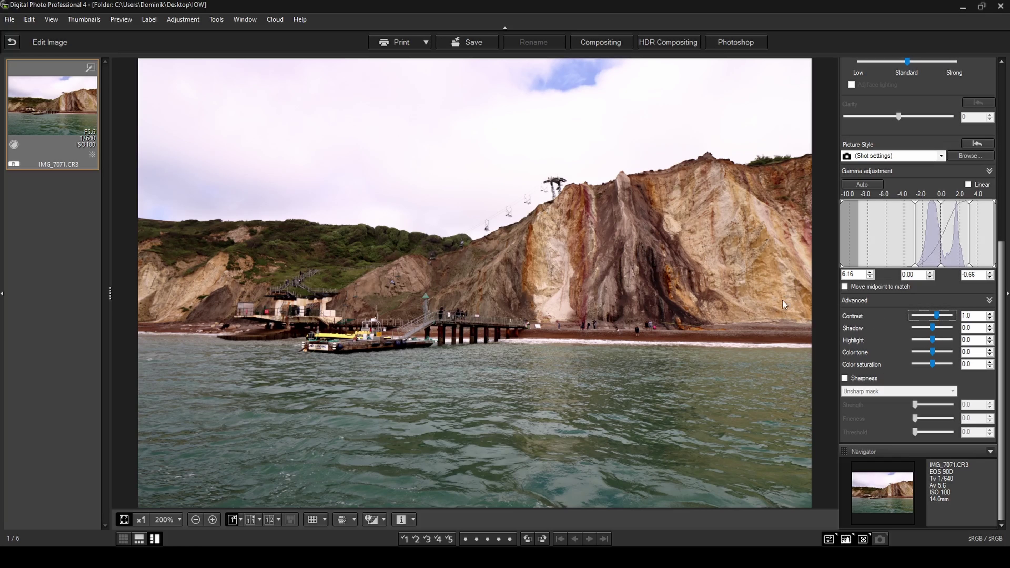
click(938, 330)
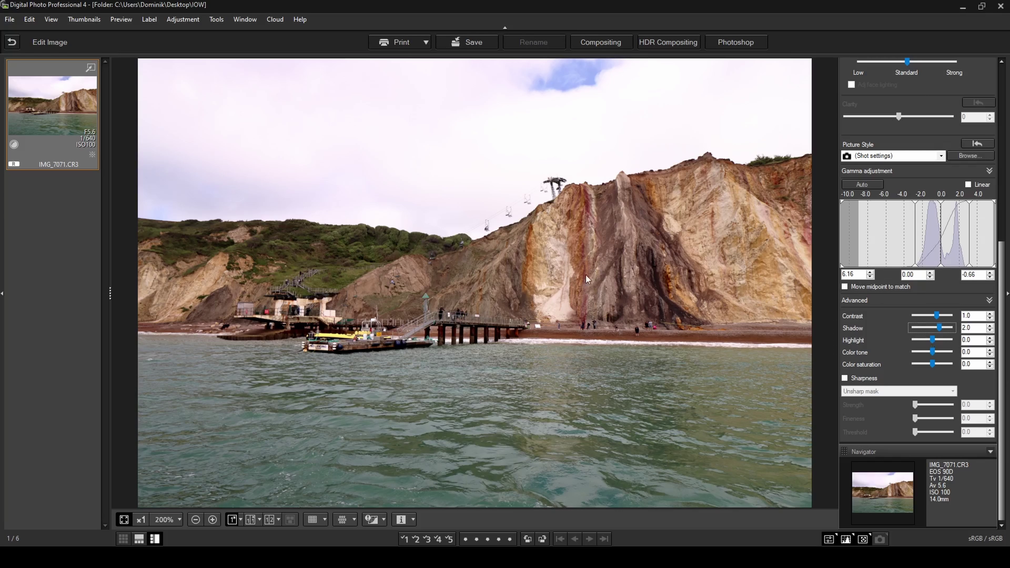
drag(929, 341, 922, 339)
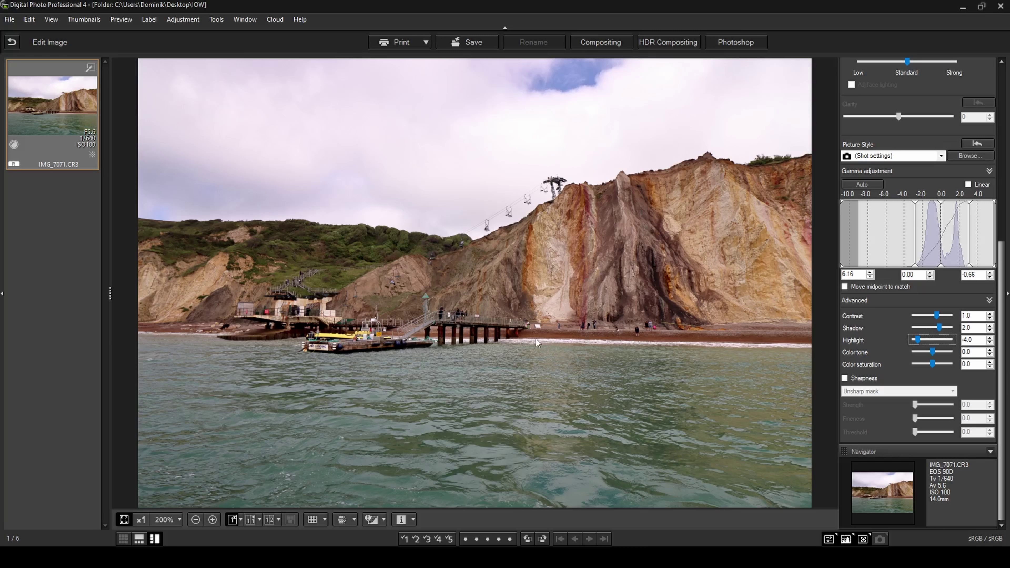
- Enable unsharp mask sharpening and set strength to 5.0, fineness to 2.0 and threshold to 5.0, judging the pier details at 200%
click(157, 521)
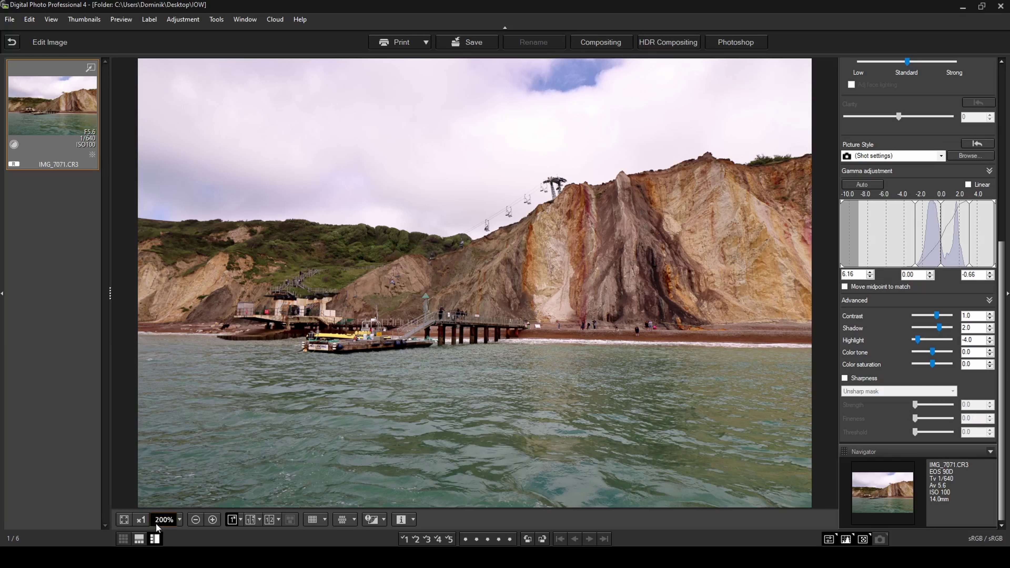
drag(836, 277, 843, 316)
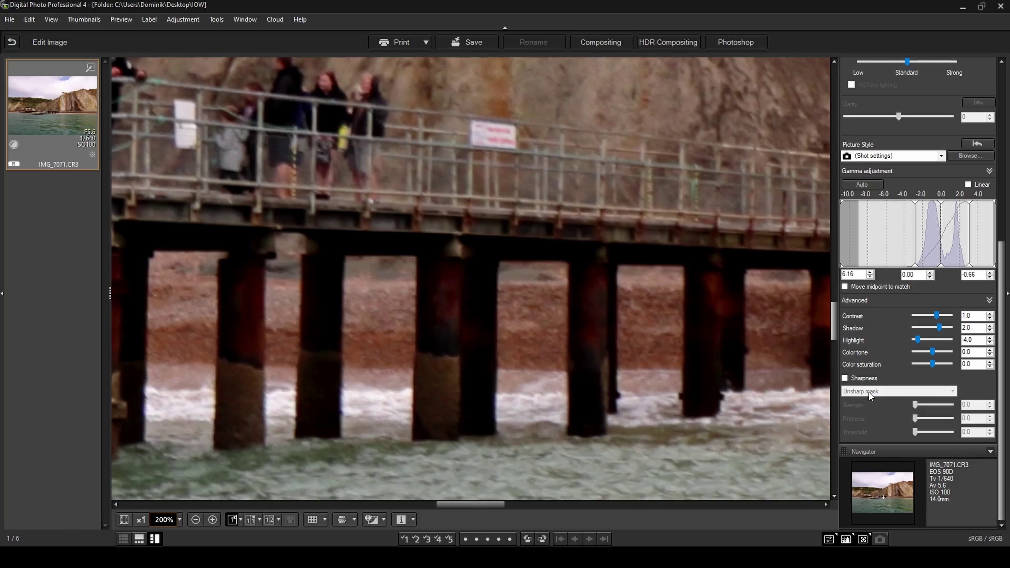
click(852, 383)
click(847, 379)
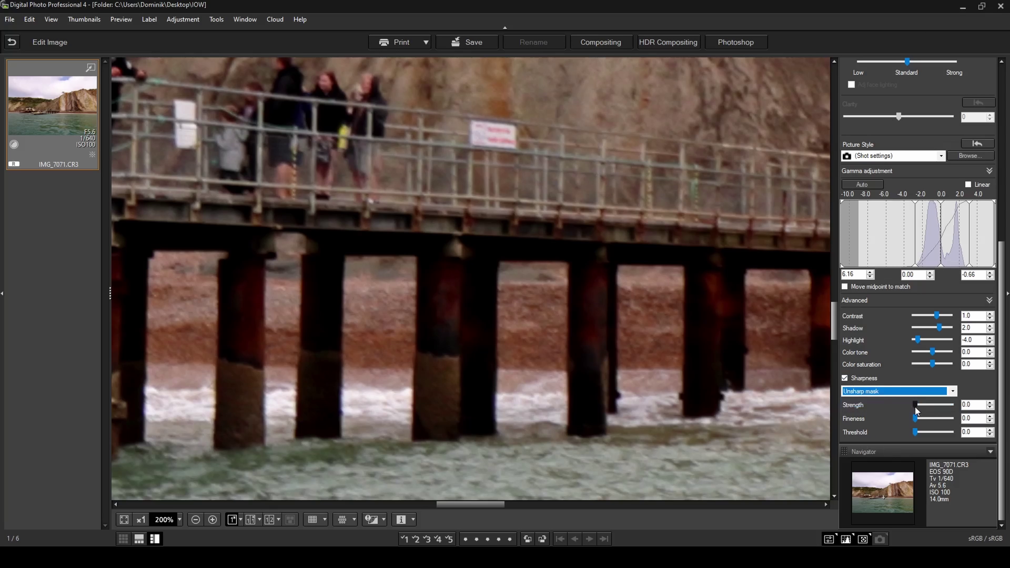
drag(916, 408, 933, 407)
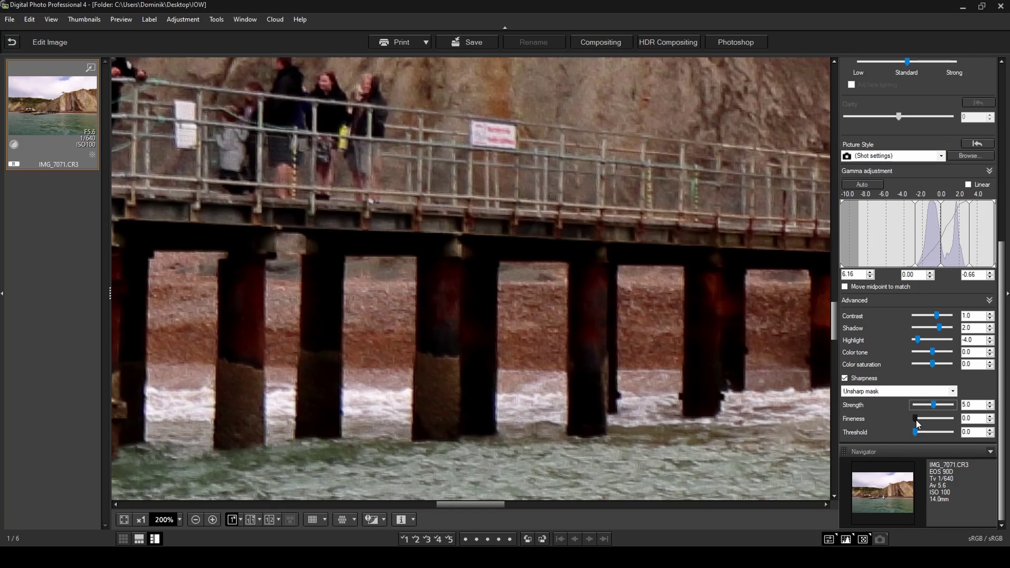
drag(916, 420, 924, 418)
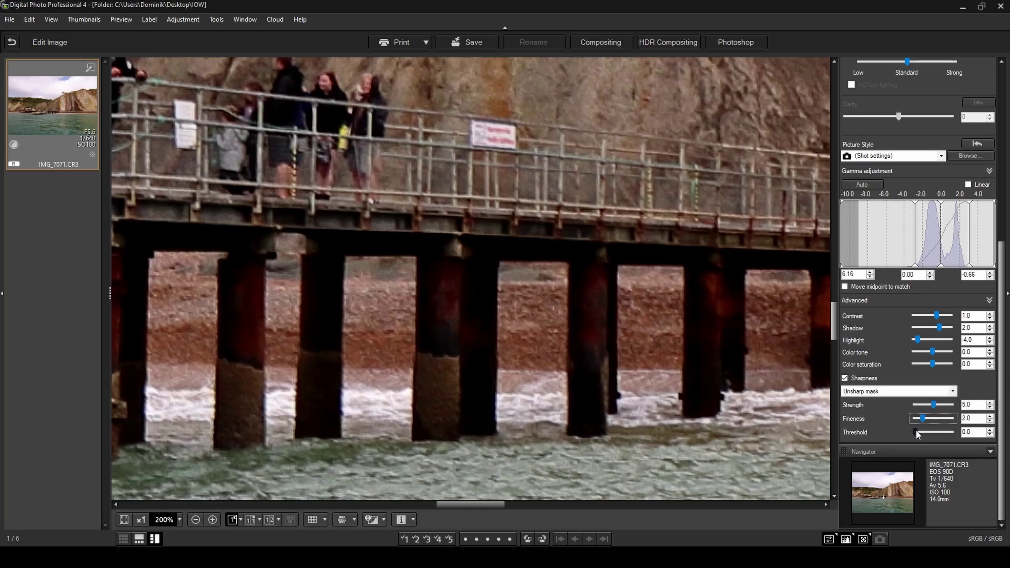
drag(916, 433, 930, 432)
drag(930, 432, 934, 433)
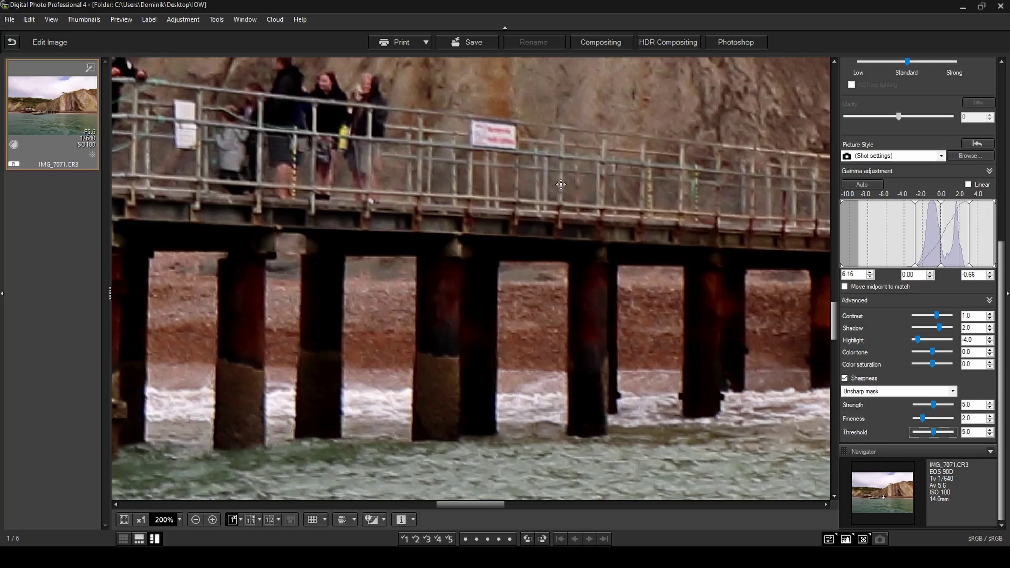
click(124, 520)
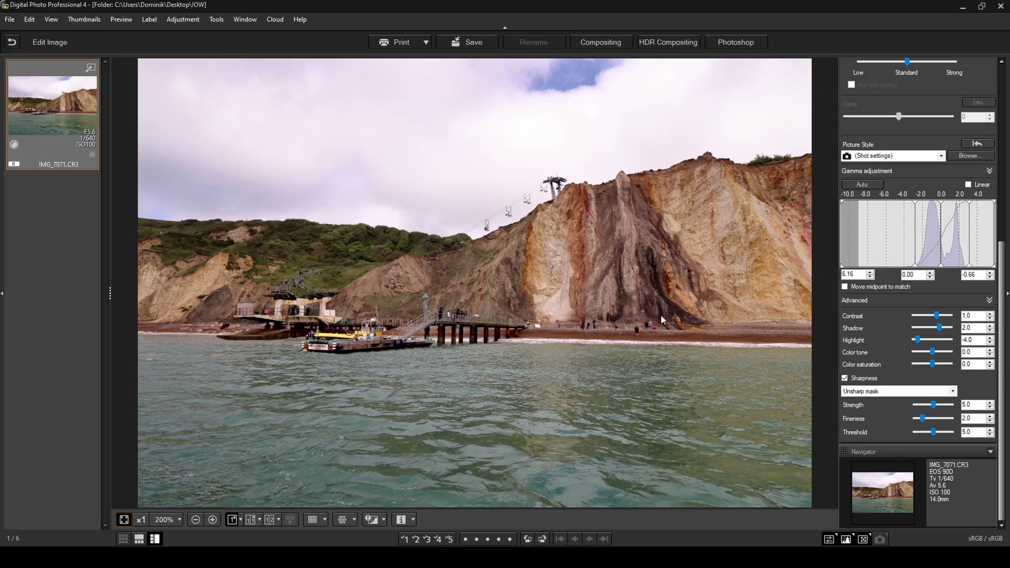
- Add a midpoint to the RGB tone curve and lower it to X 139, Y 128
scroll(923, 295, up, 8)
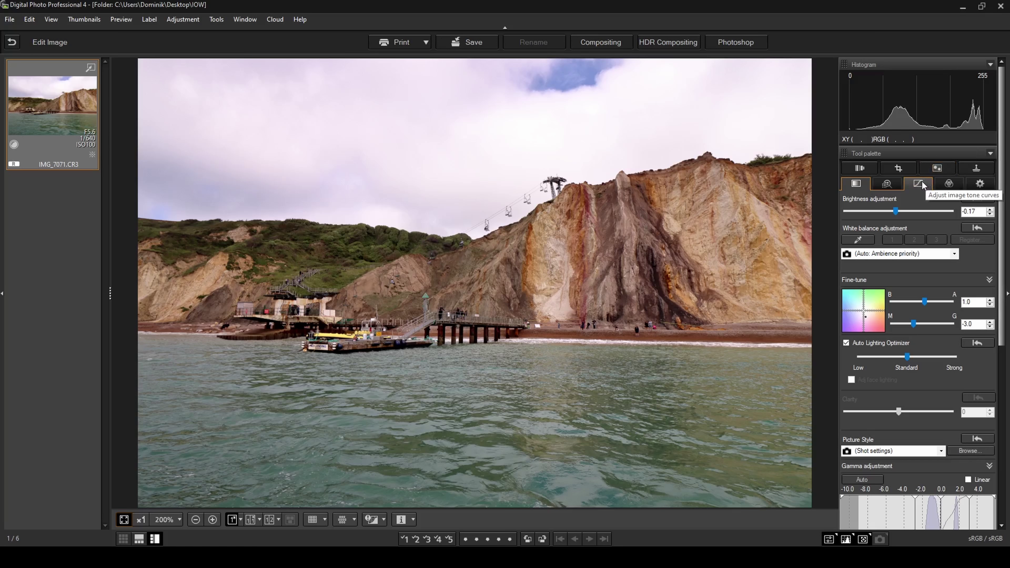
click(923, 186)
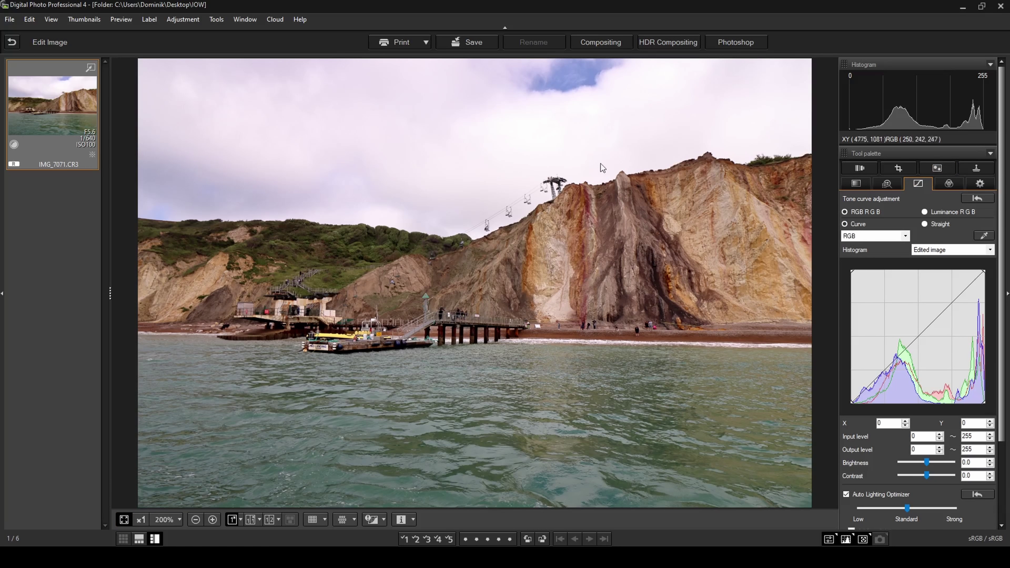
click(923, 334)
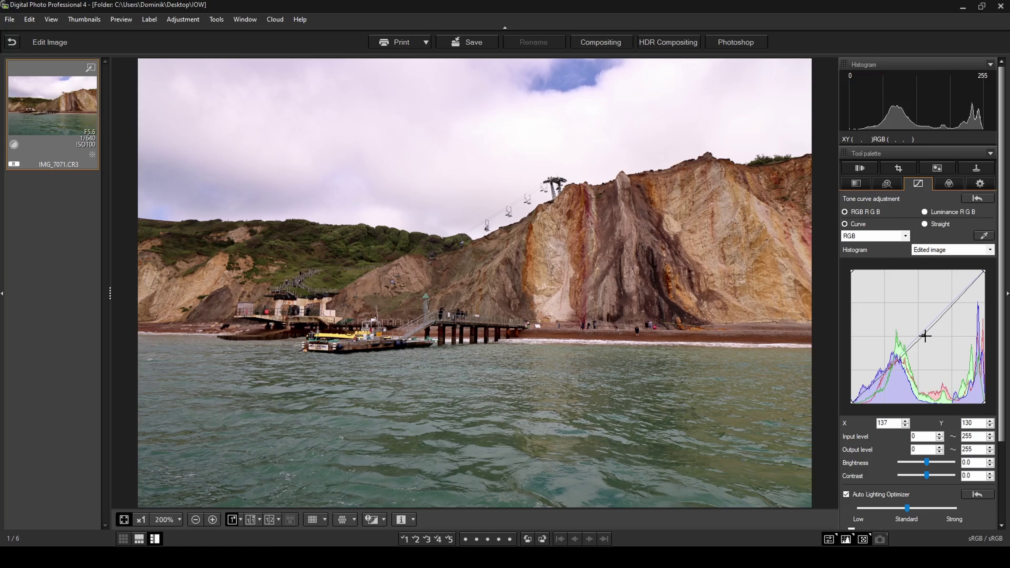
mouse_move(926, 336)
mouse_down()
mouse_move(917, 327)
mouse_move(924, 337)
mouse_up()
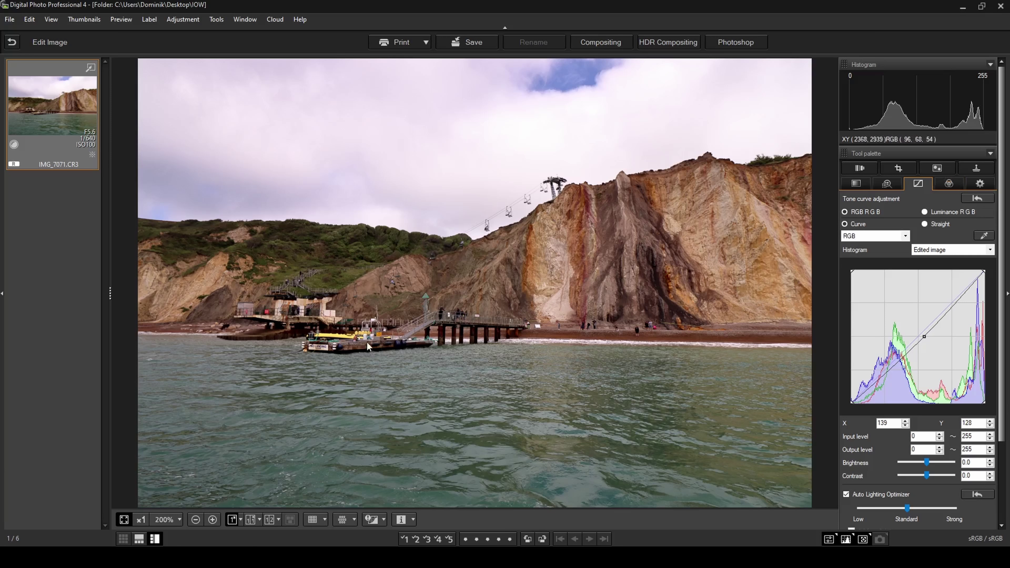
- In the color adjustments, set red to saturation 4.0 and luminance 2.0, and orange to saturation 2.0 and luminance -3.0
click(950, 185)
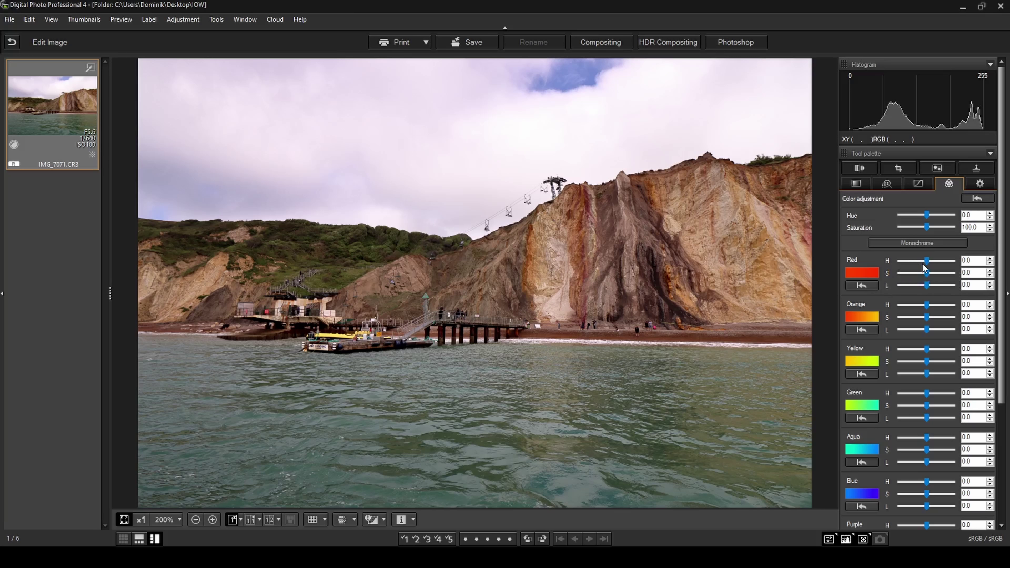
drag(928, 273, 939, 274)
drag(940, 274, 933, 285)
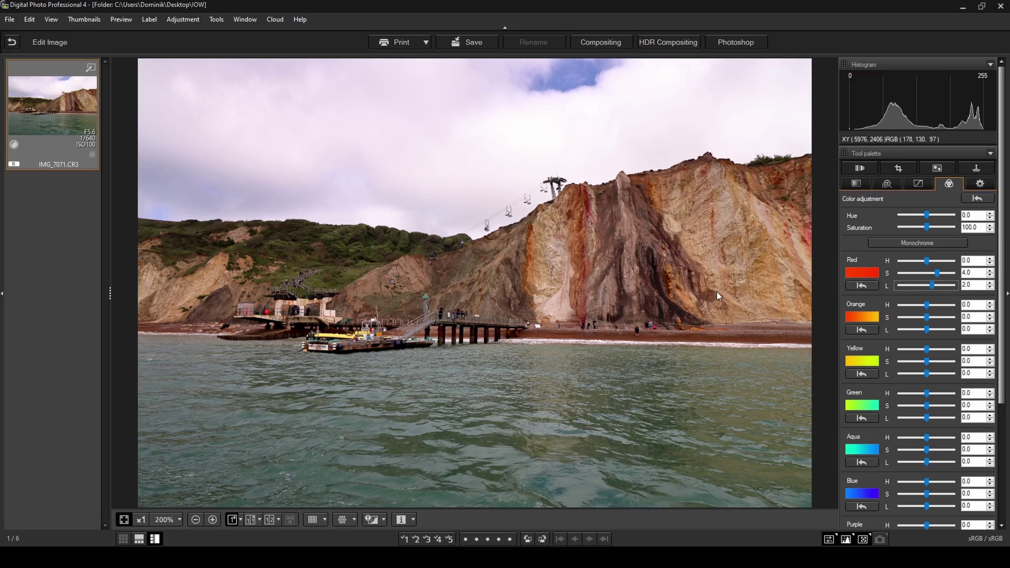
drag(927, 318, 935, 321)
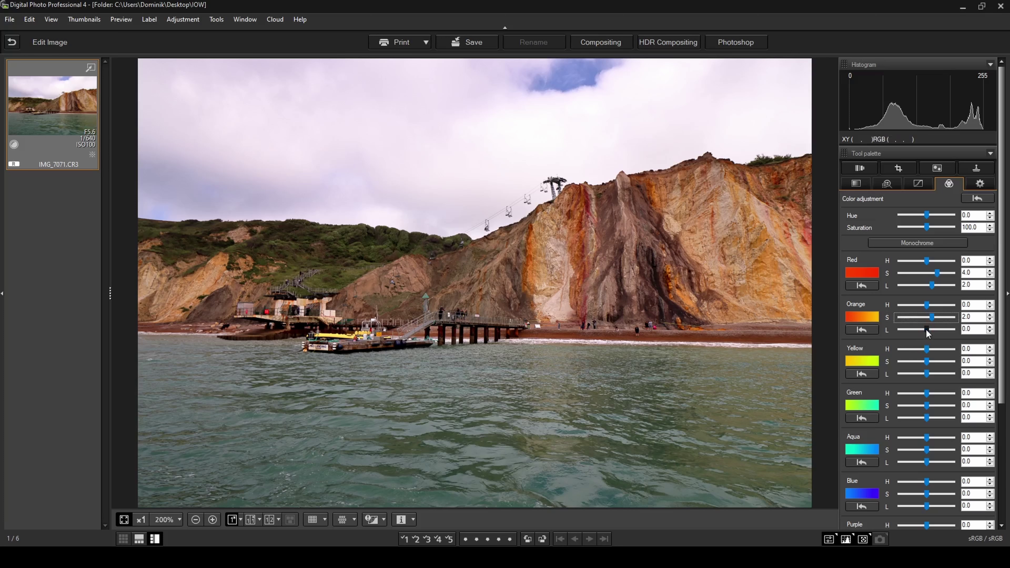
drag(927, 333, 919, 332)
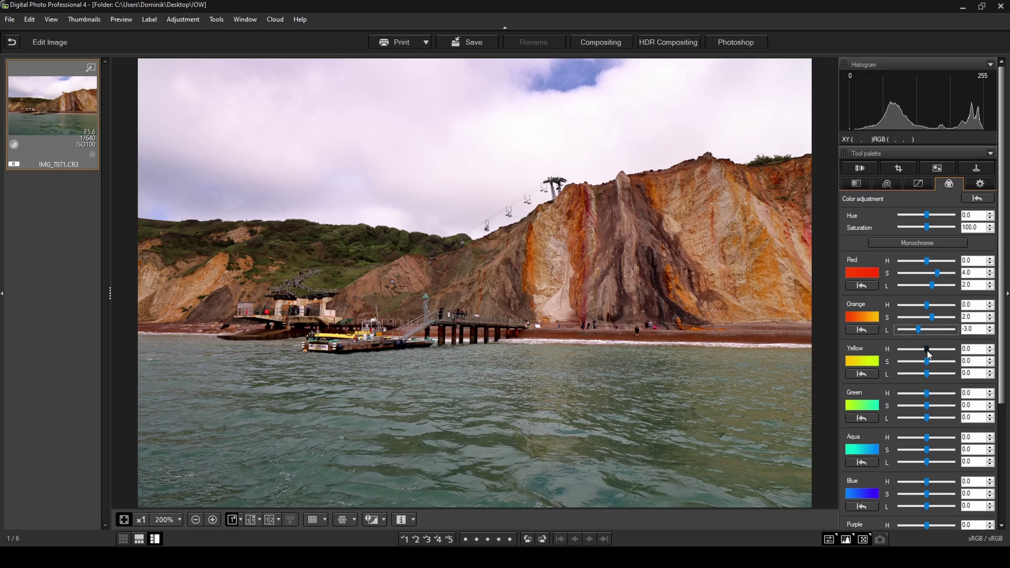
- Set the yellow color adjustment to hue 16.0, saturation 4.0 and luminance -3.0
drag(928, 351, 957, 351)
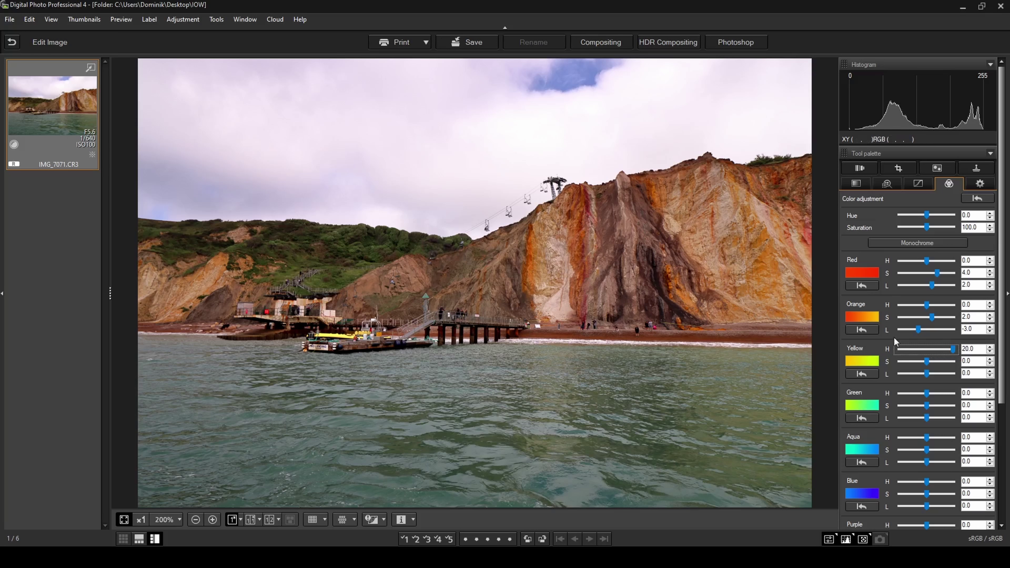
drag(950, 350, 943, 350)
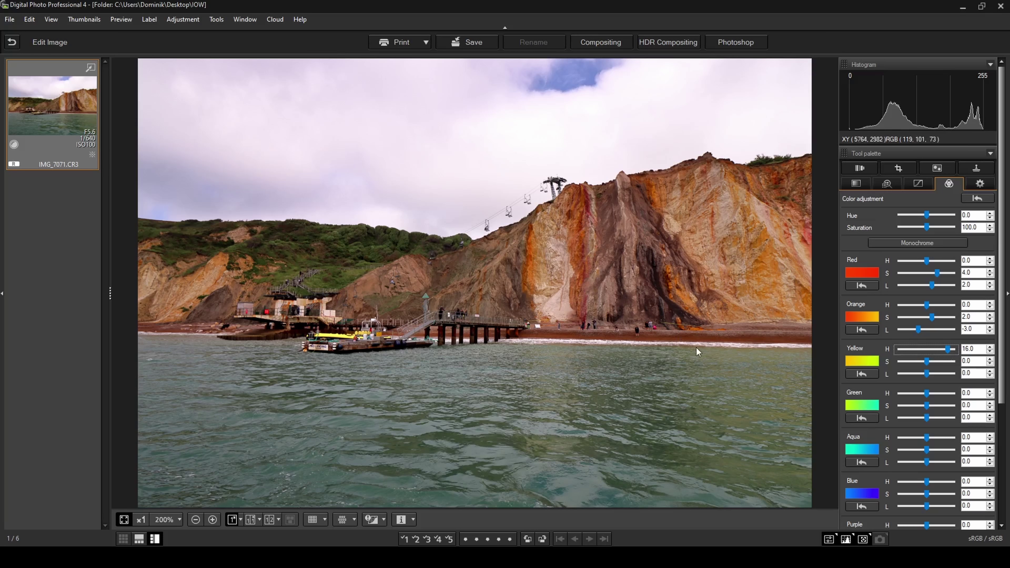
drag(927, 361, 938, 361)
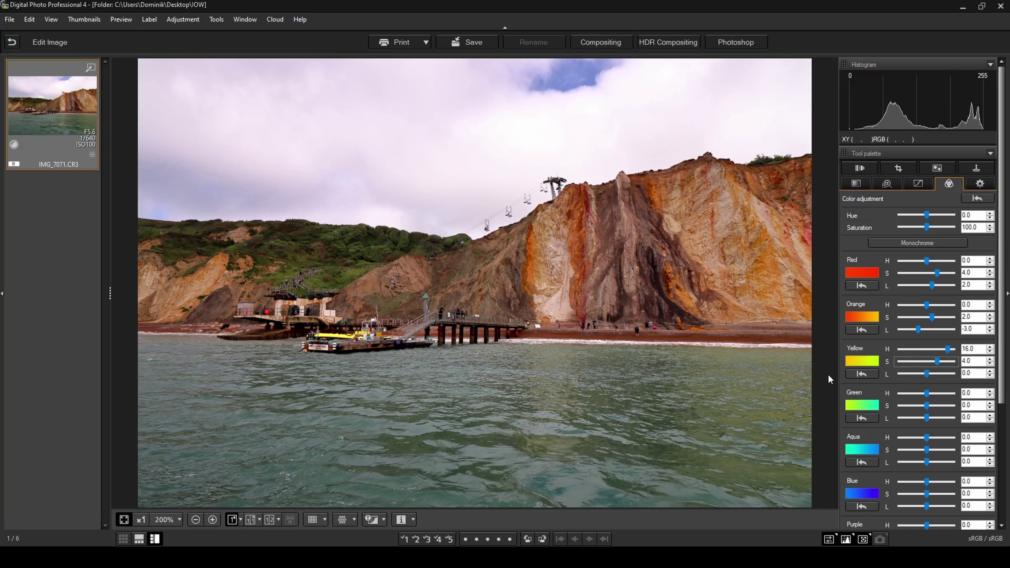
drag(928, 374, 920, 375)
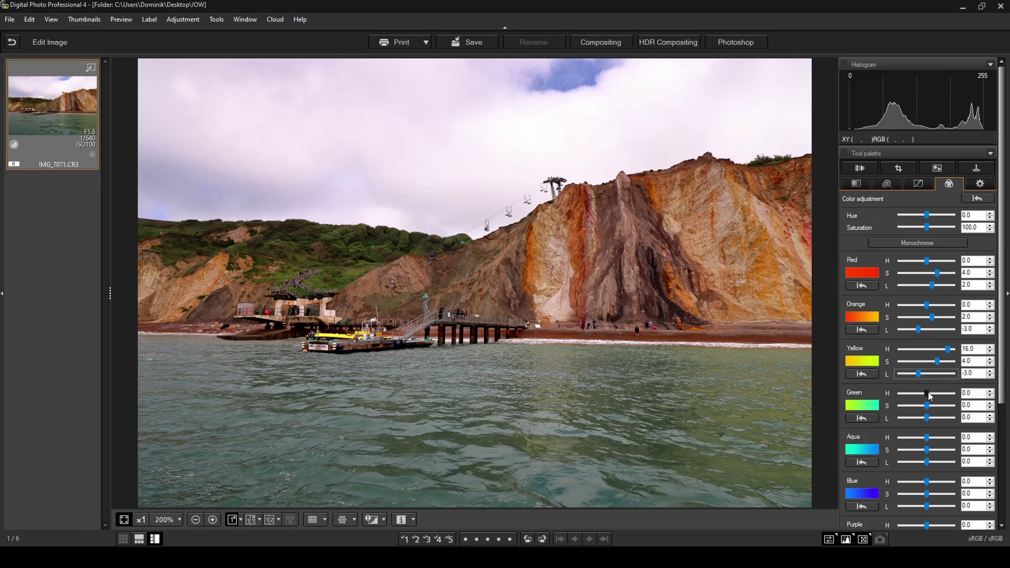
- Set the green color adjustment to hue 17.0 and saturation 4.0, and compare the edit with the original image
drag(928, 394, 951, 399)
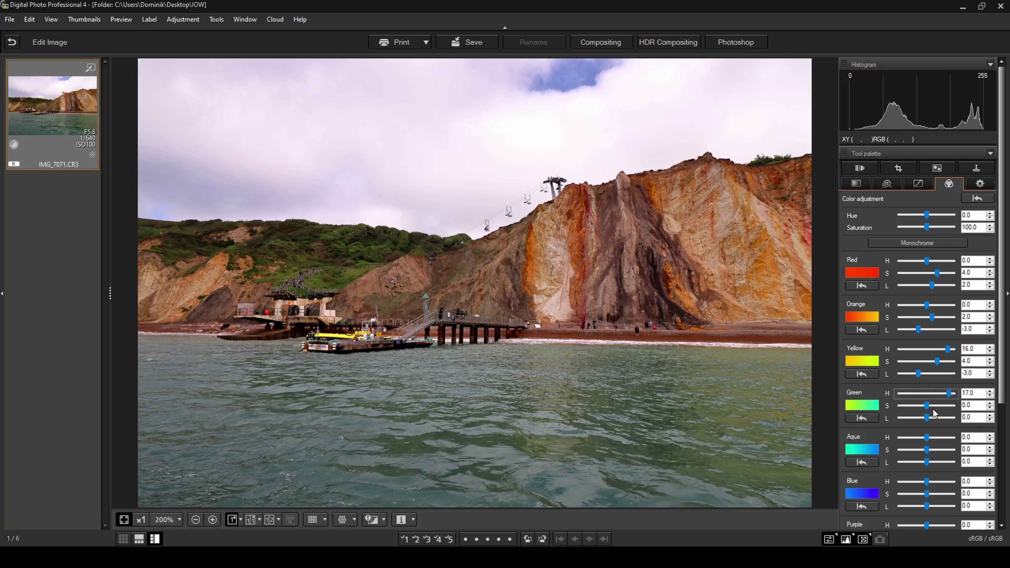
drag(931, 408, 939, 407)
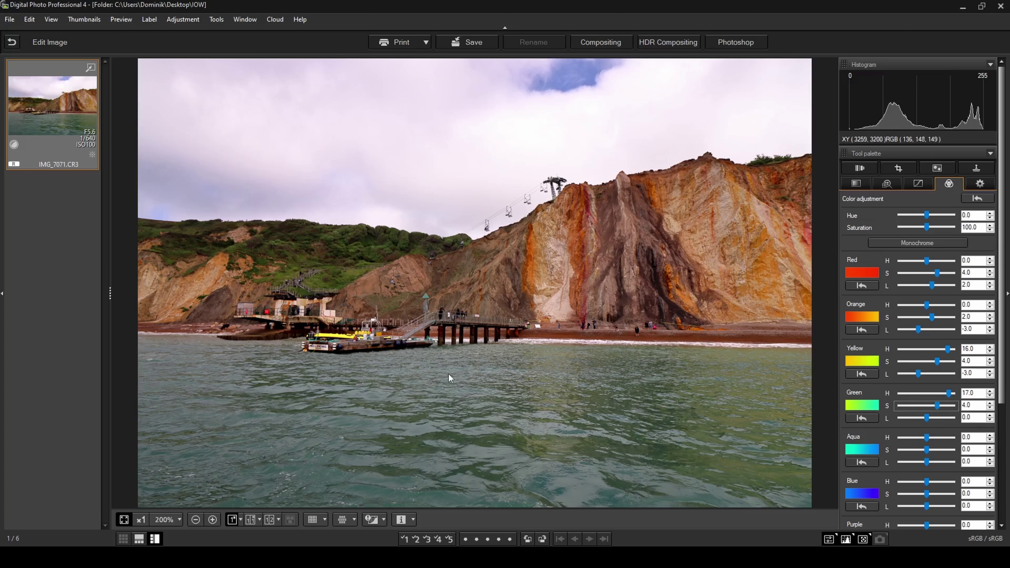
click(251, 520)
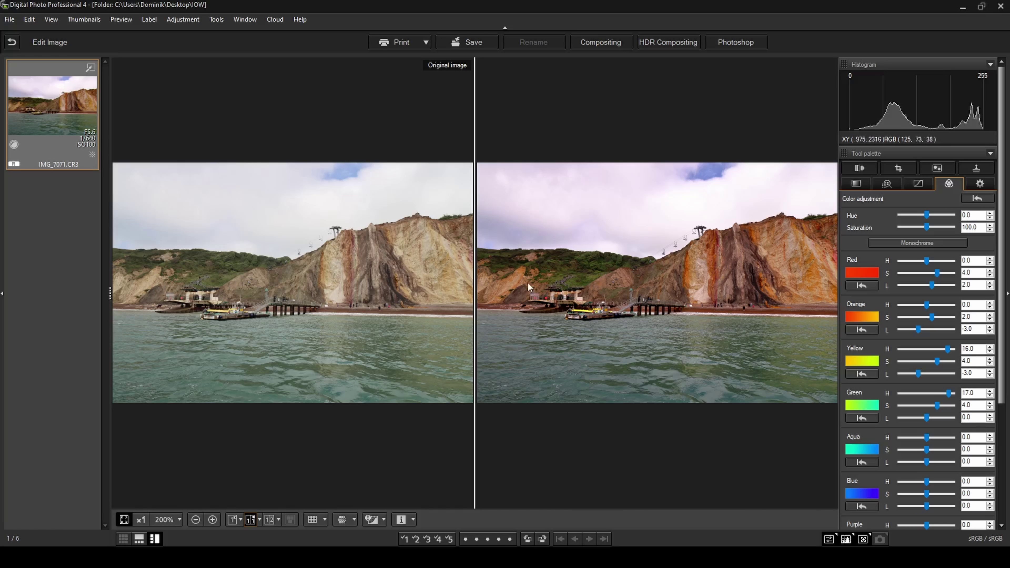
click(233, 519)
- Try different aqua saturation levels and set the aqua saturation to -5.0
scroll(1004, 313, down, 5)
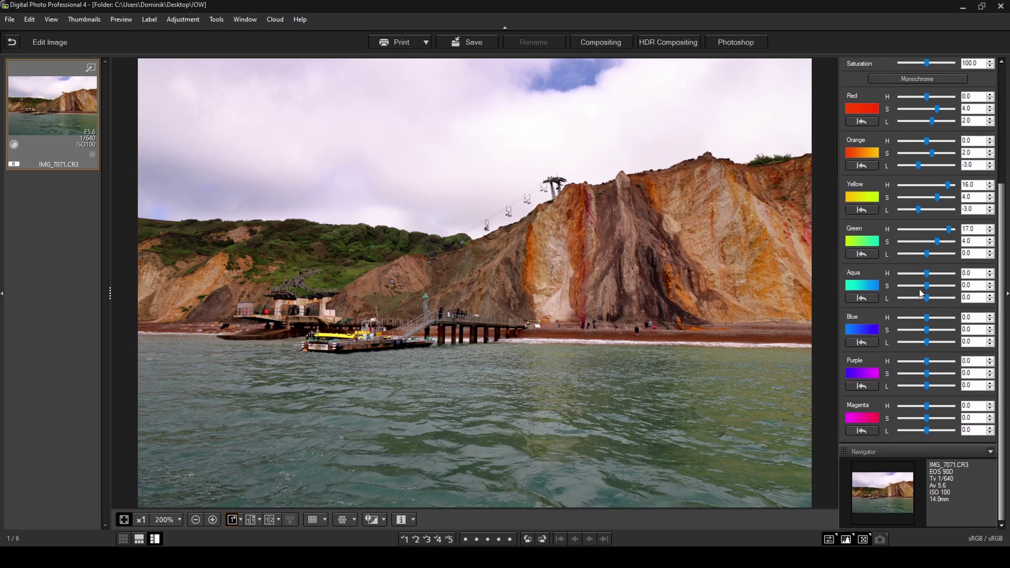
click(927, 286)
drag(928, 288, 899, 289)
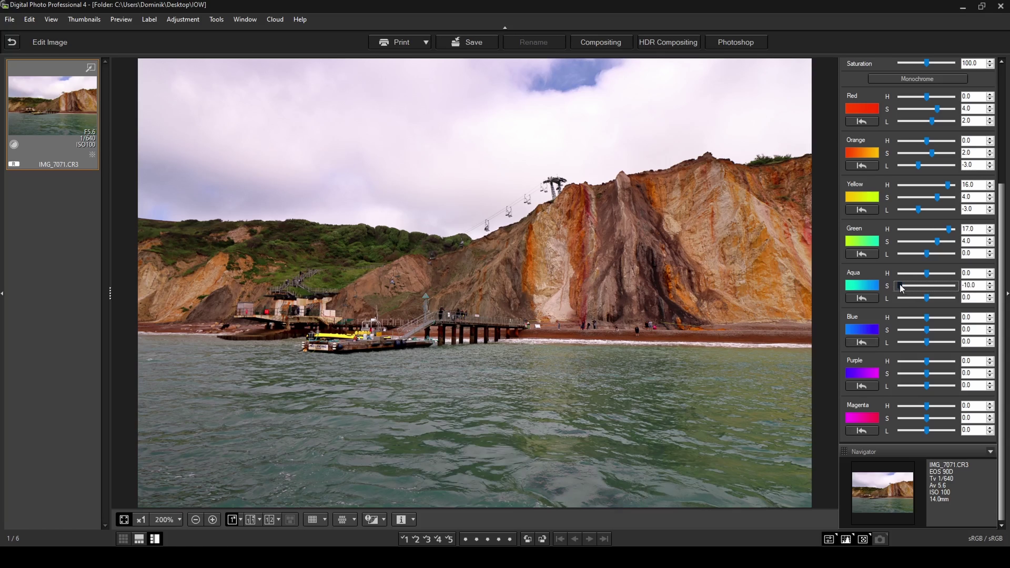
key(Right)
key(Right)
key(Right)
key(Right)
key(Right)
key(Right)
key(Right)
key(Right)
key(Right)
key(Right)
key(Right)
key(Right)
key(Right)
key(Right)
key(Right)
key(Right)
key(Right)
key(Right)
key(Right)
key(Right)
click(925, 290)
drag(925, 289, 912, 287)
- Reduce the purple and magenta saturation to -10.0 each, and show the edited photo side by side with the original
drag(926, 375, 898, 377)
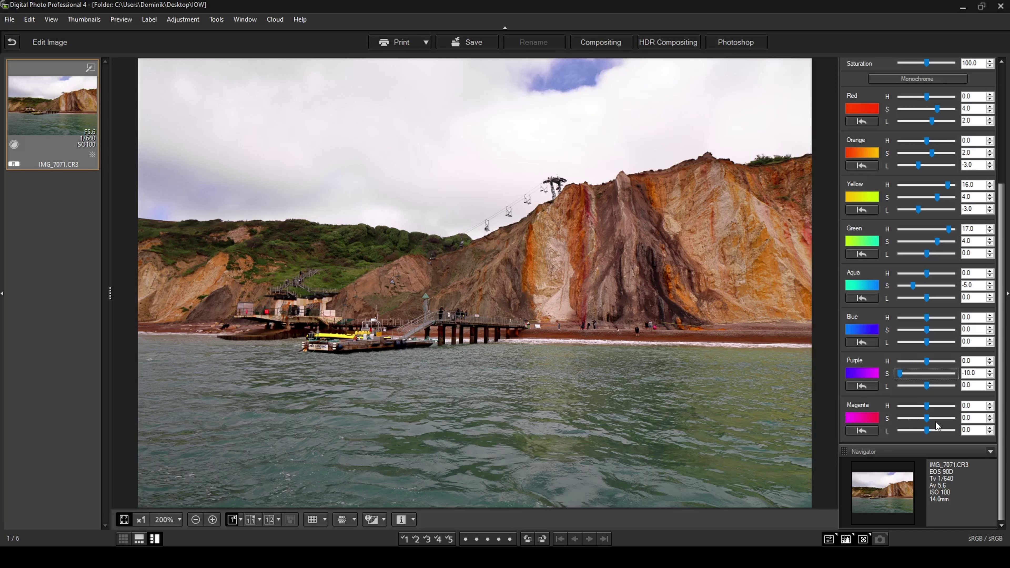
drag(927, 418, 954, 418)
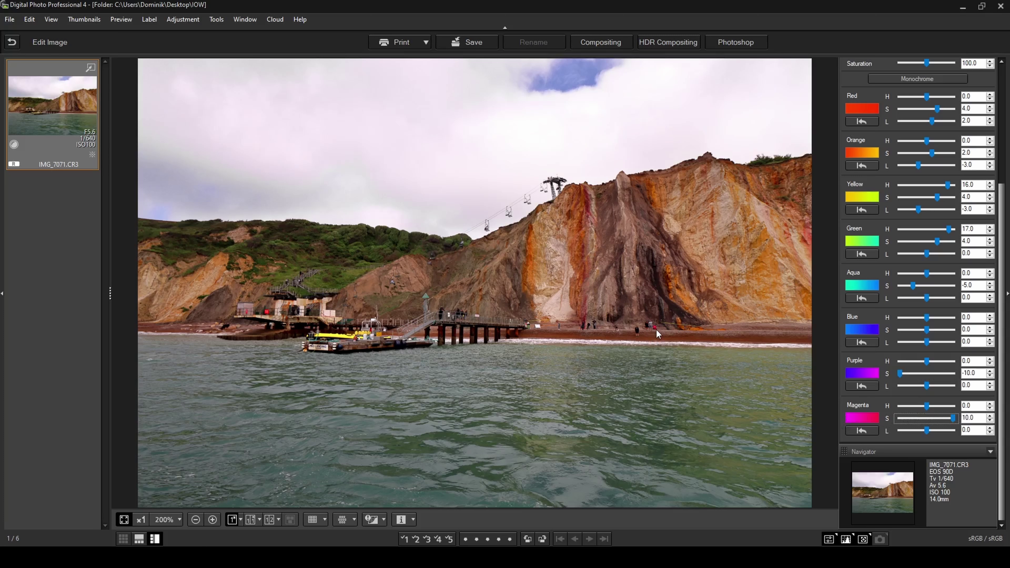
drag(954, 418, 907, 421)
key(Left)
key(Left)
key(Left)
key(Left)
key(Left)
click(250, 519)
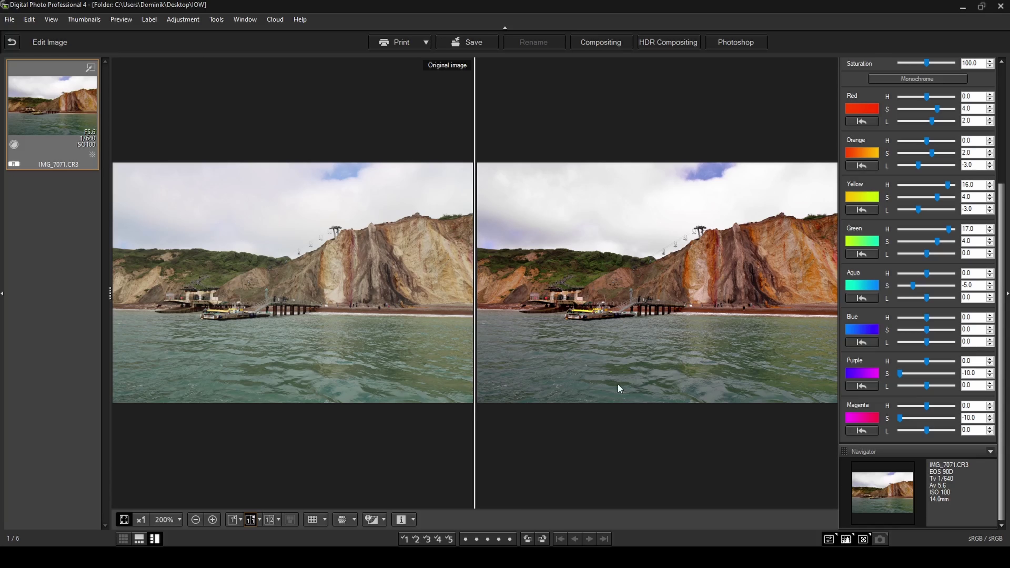
- Return to the single-image view, check the installed lens data, and enable the Digital Lens Optimizer at 50
click(233, 520)
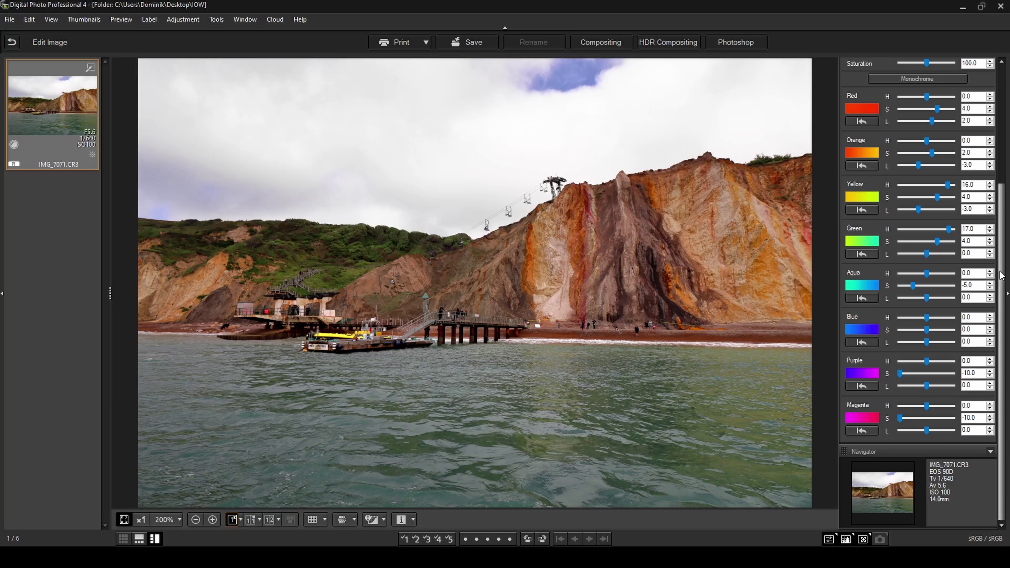
scroll(1002, 275, up, 5)
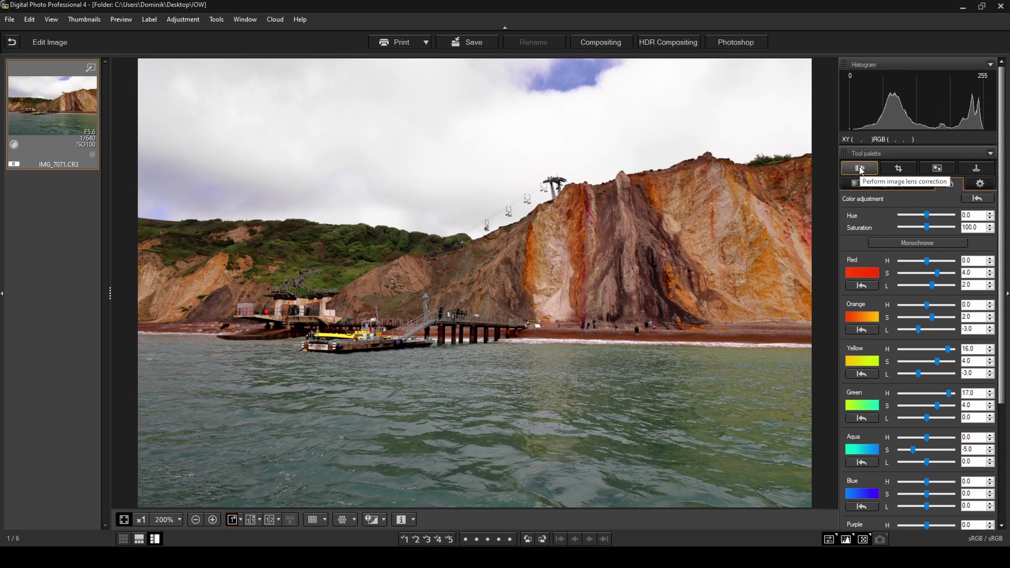
click(861, 170)
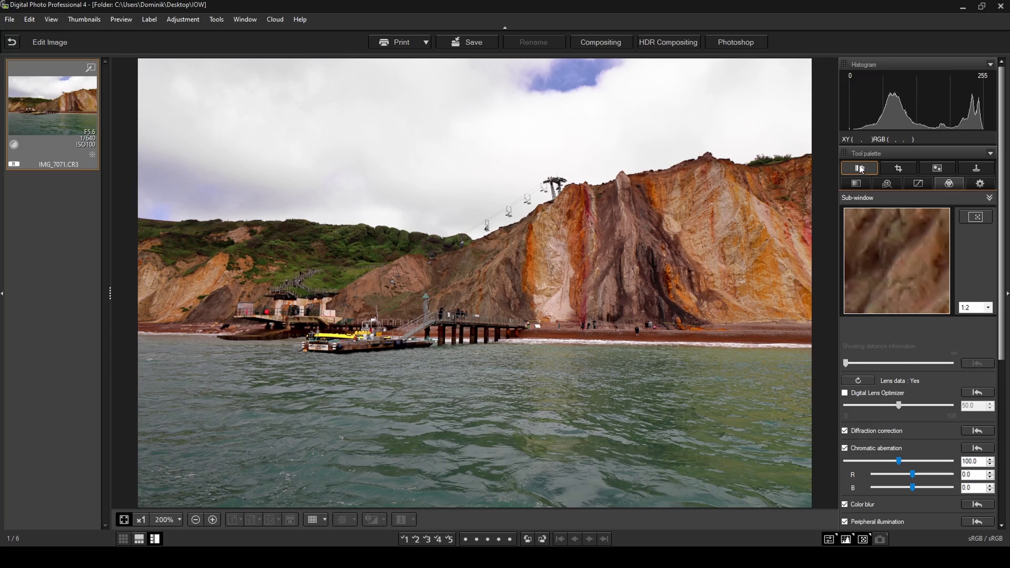
click(858, 381)
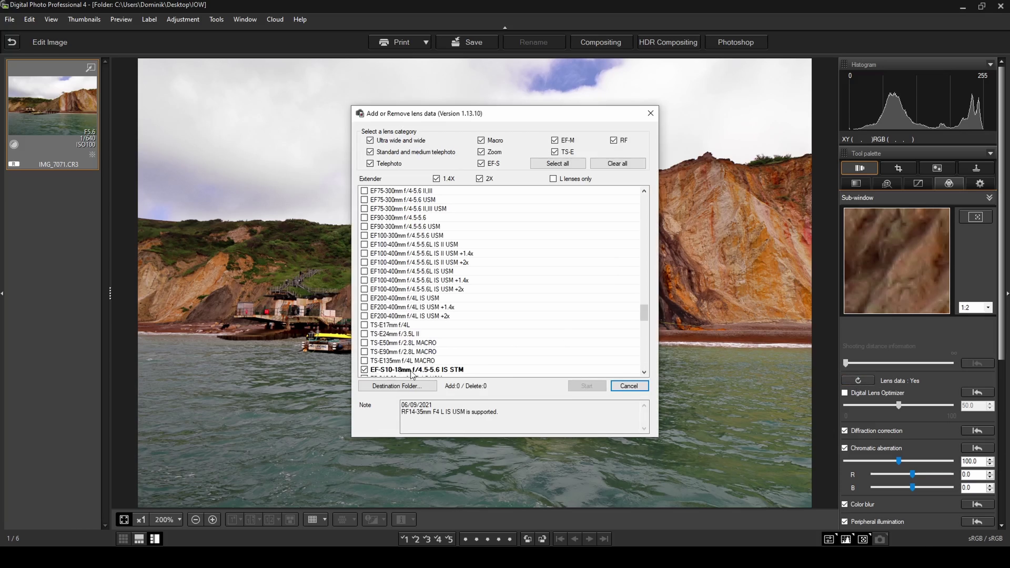
click(631, 388)
click(844, 393)
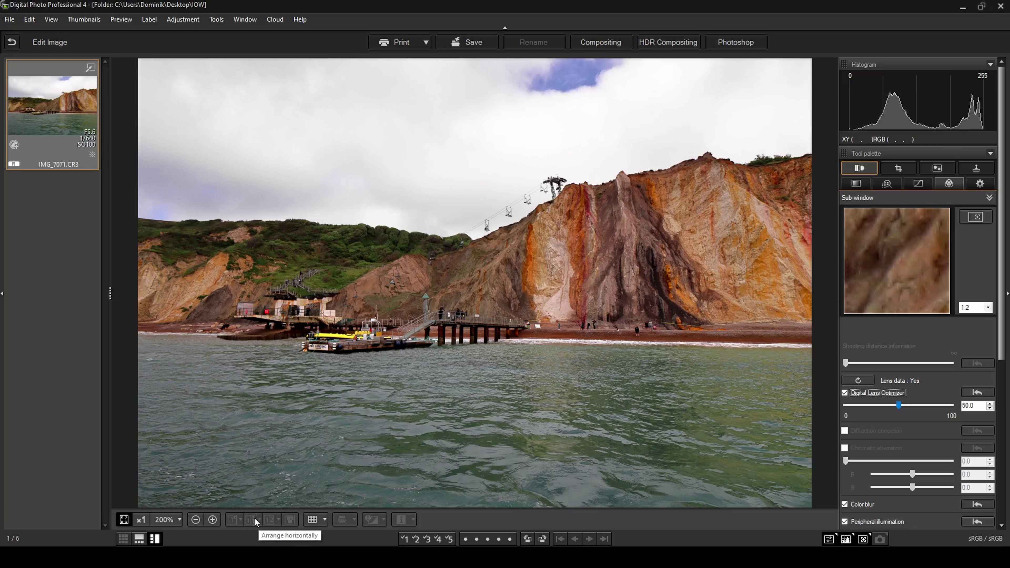
- Compare the edited photo side by side with the original, and return to the single-image view
click(855, 184)
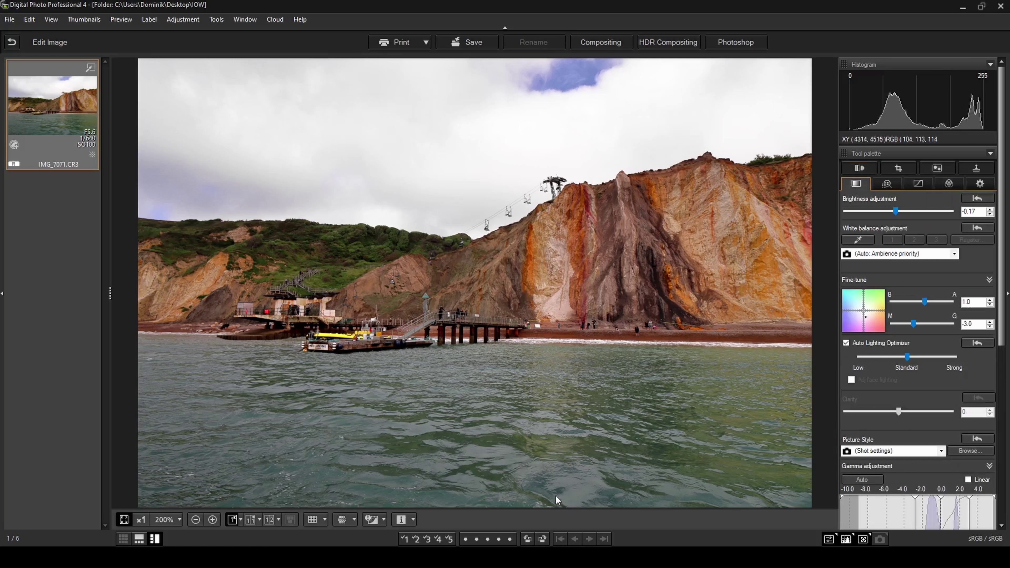
click(250, 520)
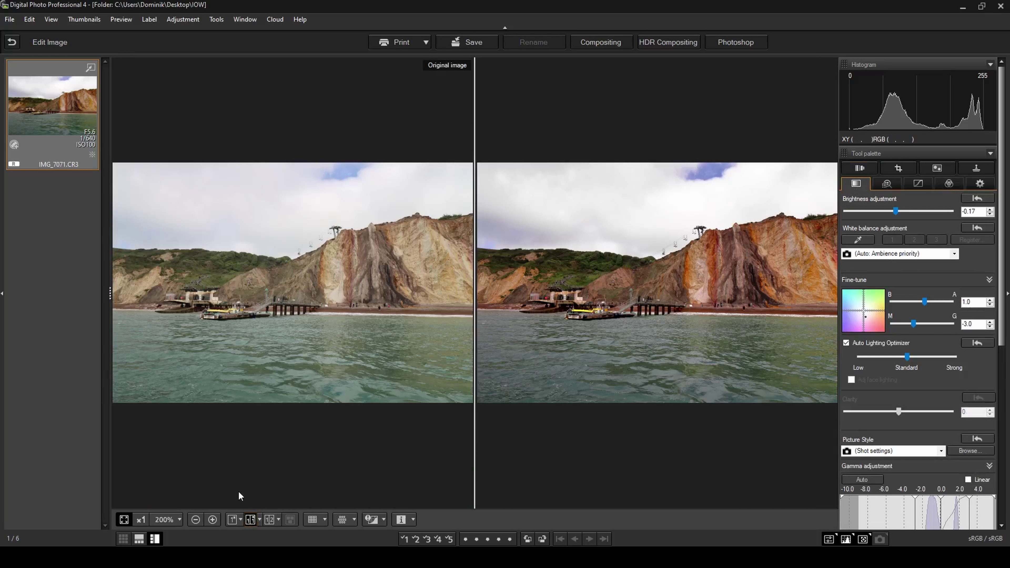
click(233, 519)
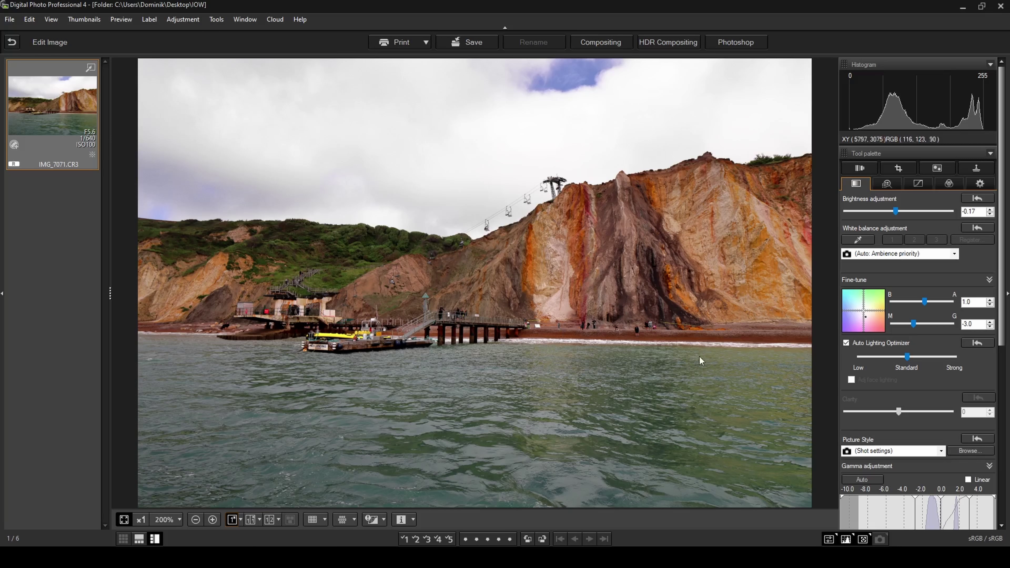
- Crop the photo at a 3:2 aspect ratio to 6279 by 4186 pixels, with the crop origin at X 681 and Y 228
click(897, 169)
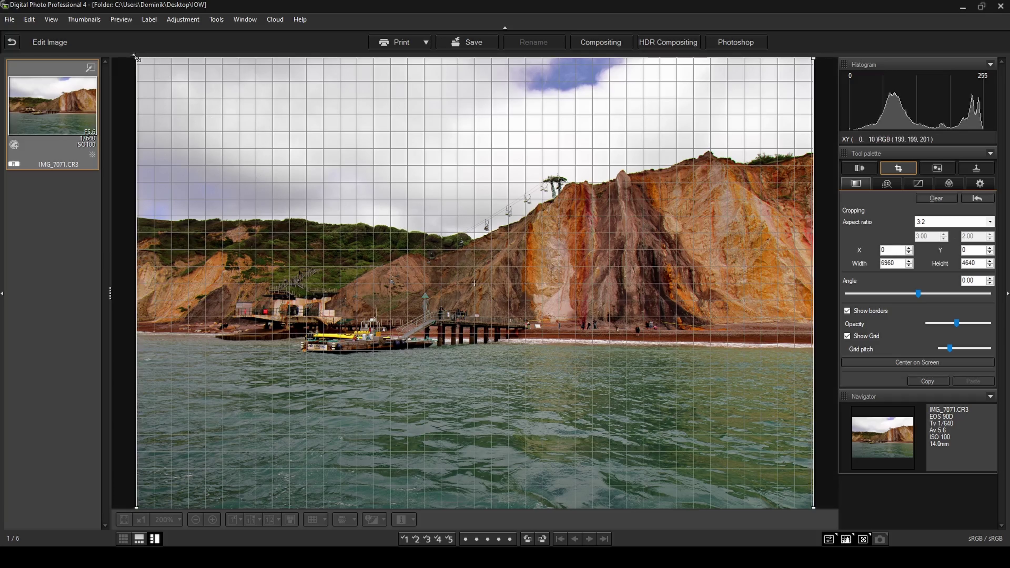
drag(136, 59, 229, 102)
drag(388, 314, 446, 294)
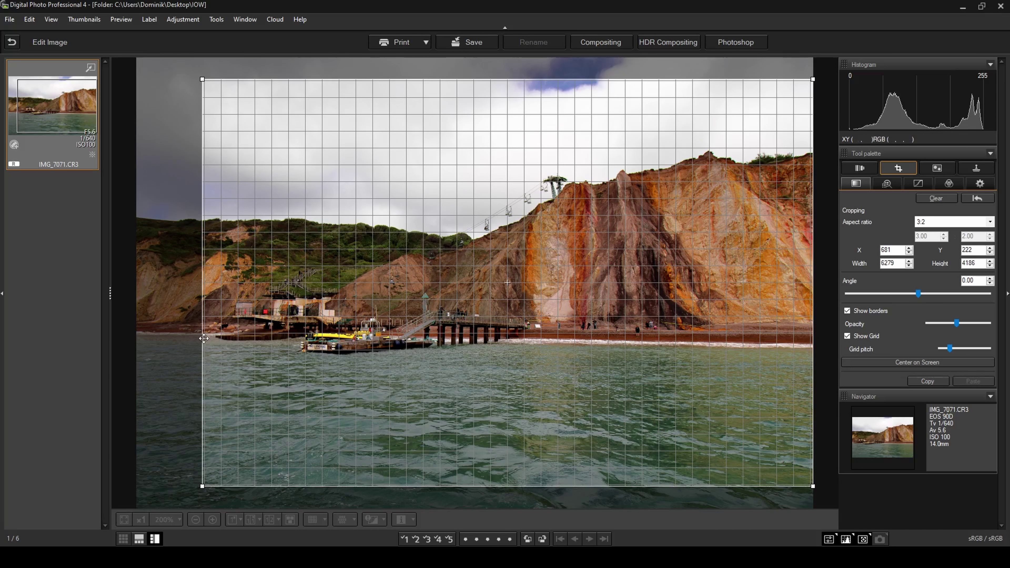
drag(215, 317, 203, 337)
key(ctrl+z)
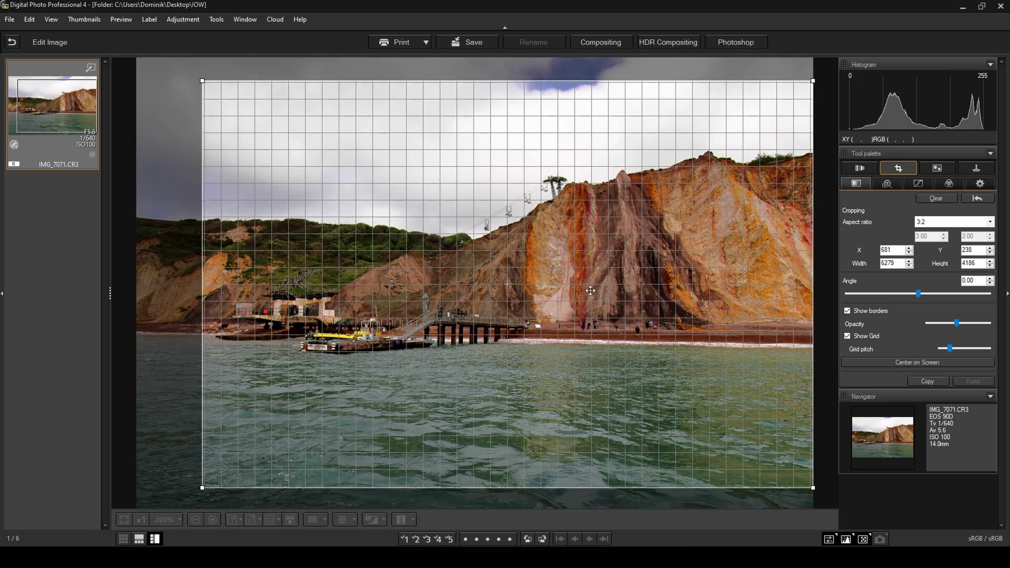
drag(593, 299, 597, 302)
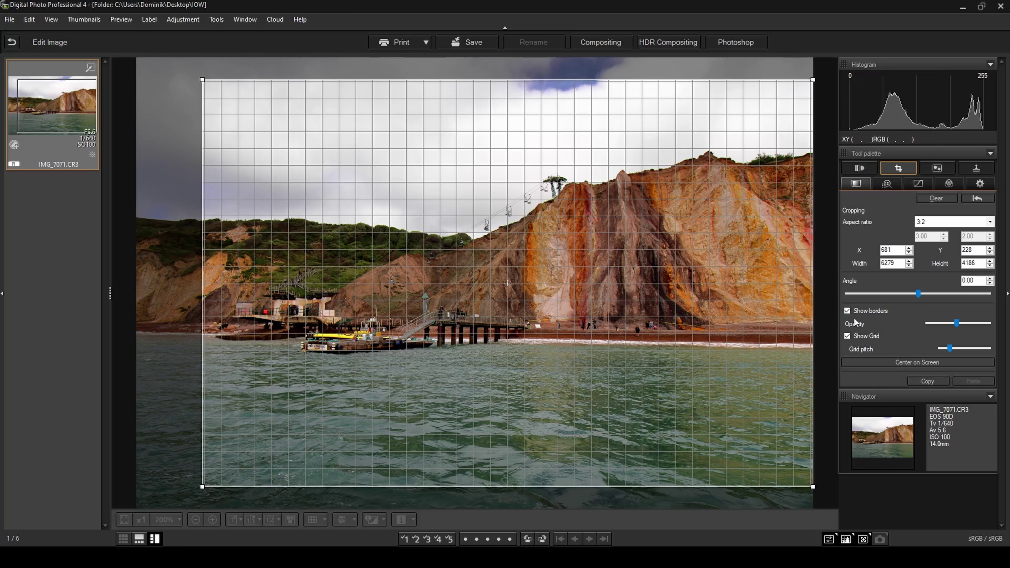
- Straighten the horizon by rotating the cropped photo to an angle of -1.17, and close the crop tool
click(918, 295)
drag(916, 293, 915, 293)
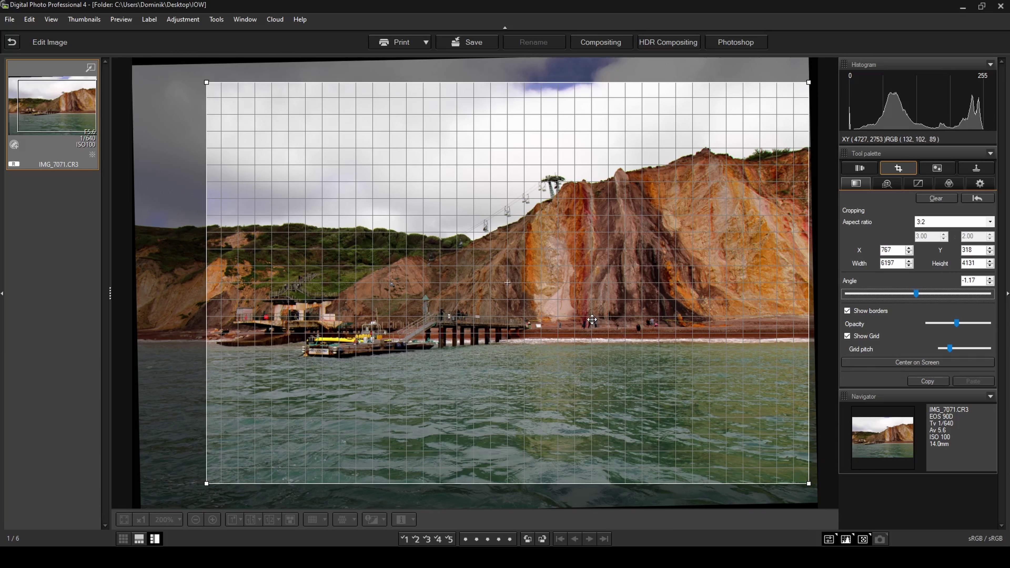
click(897, 170)
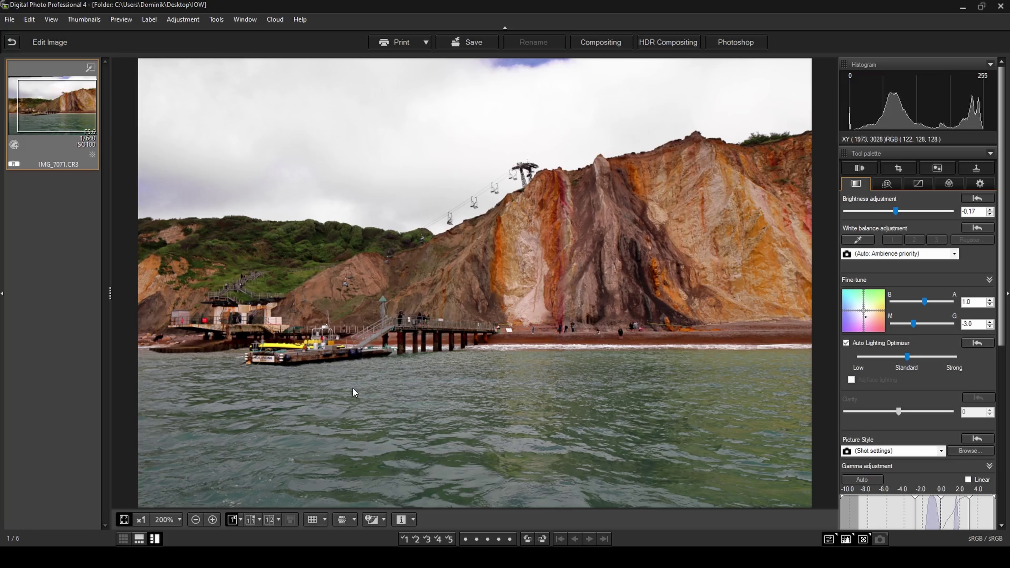
- Set partial adjustment group 1 to brightness -100 and paint most of the sky with a size 788, blur radius 39 brush
click(938, 169)
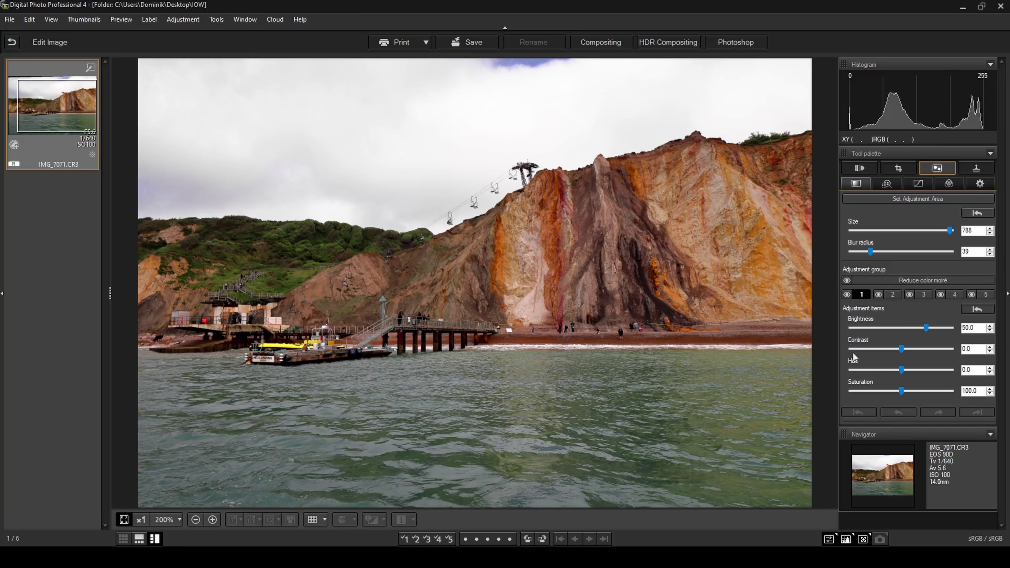
drag(925, 329, 874, 330)
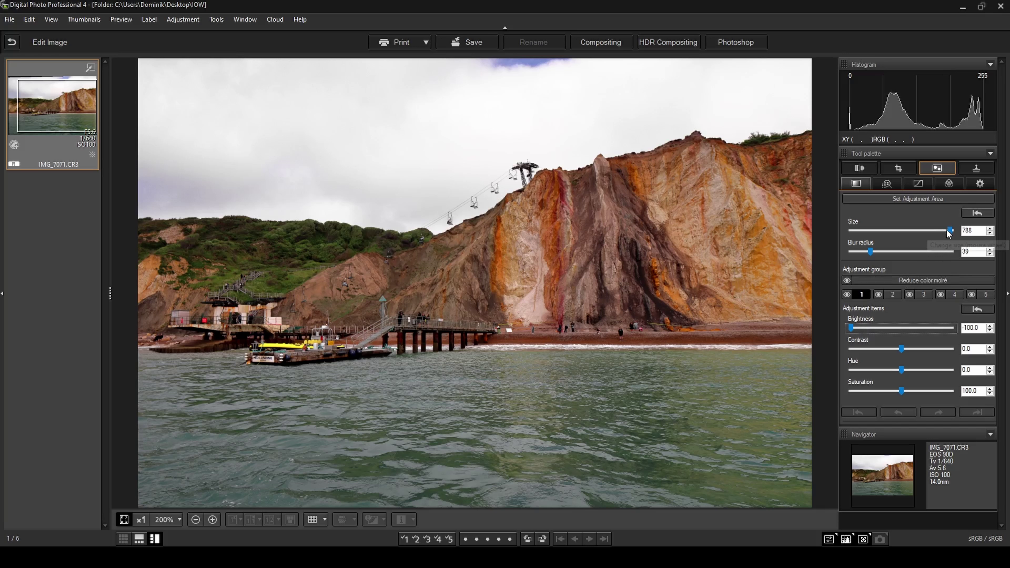
click(899, 197)
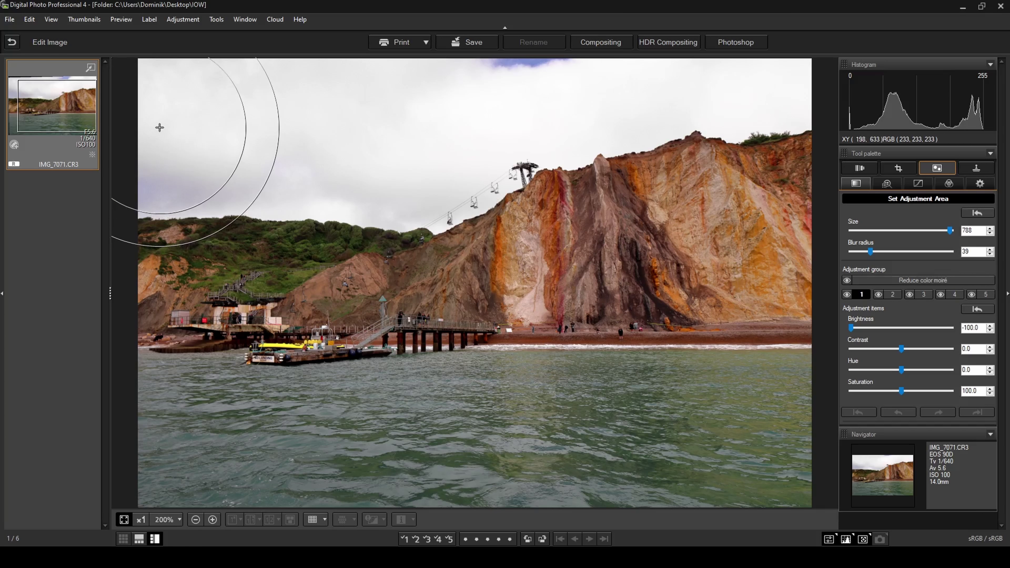
mouse_move(159, 127)
mouse_down()
mouse_move(429, 112)
mouse_move(500, 81)
mouse_move(651, 51)
mouse_move(712, 52)
mouse_move(748, 60)
mouse_up()
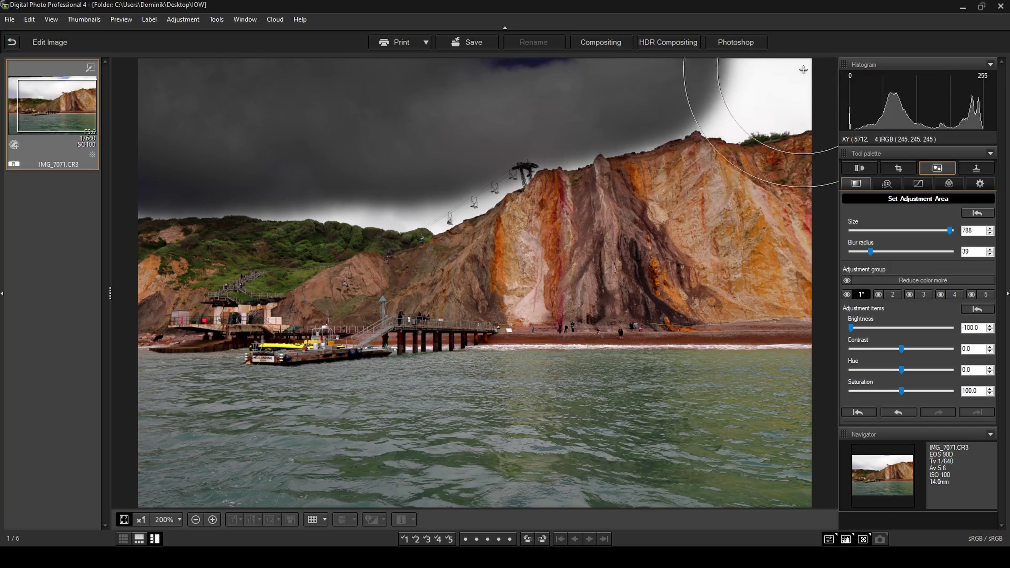
- Reduce the adjustment brush size to 675 and paint over the remaining bright sky above the cliff's right end
drag(951, 230, 938, 232)
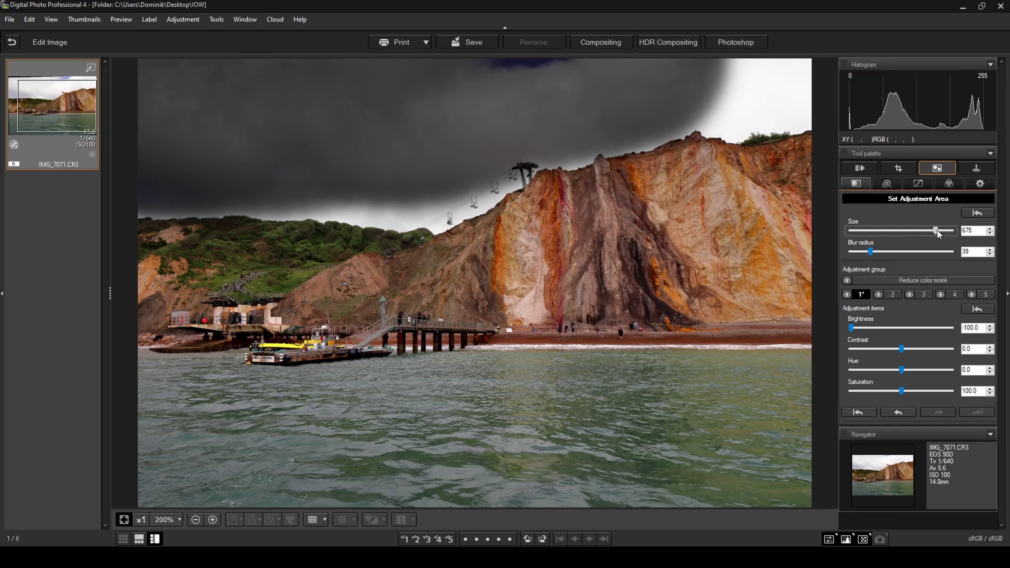
click(748, 63)
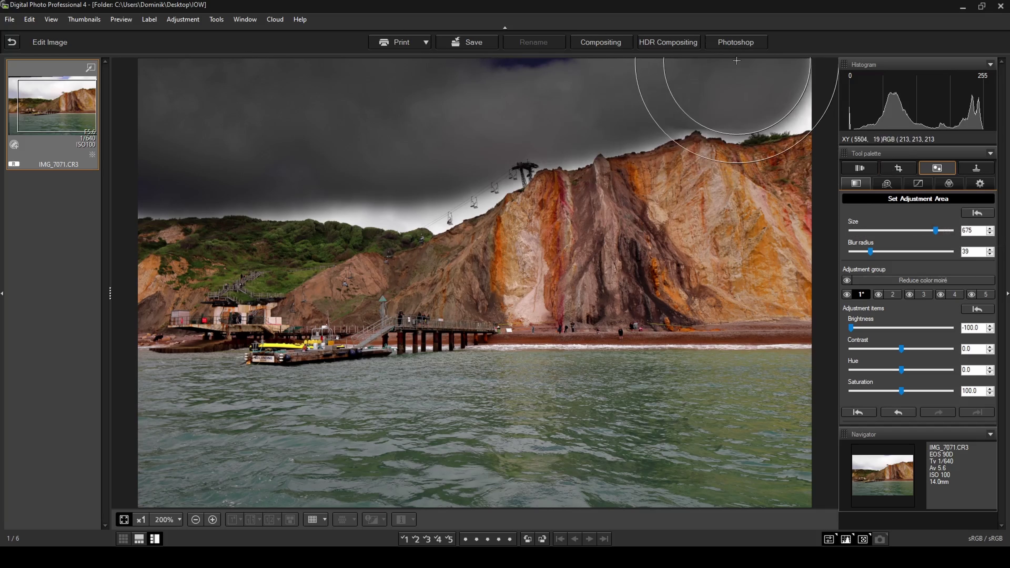
click(777, 60)
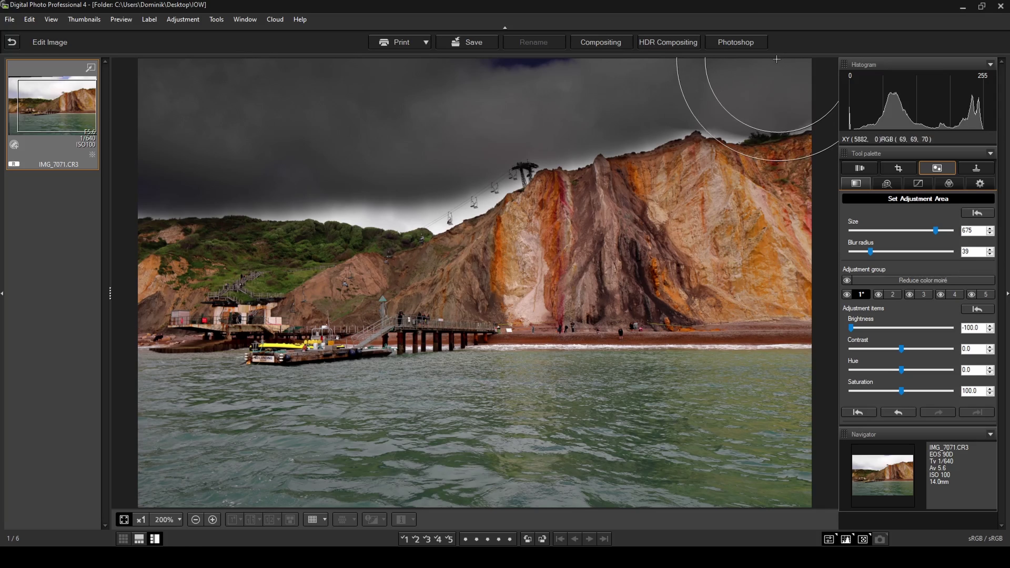
click(636, 72)
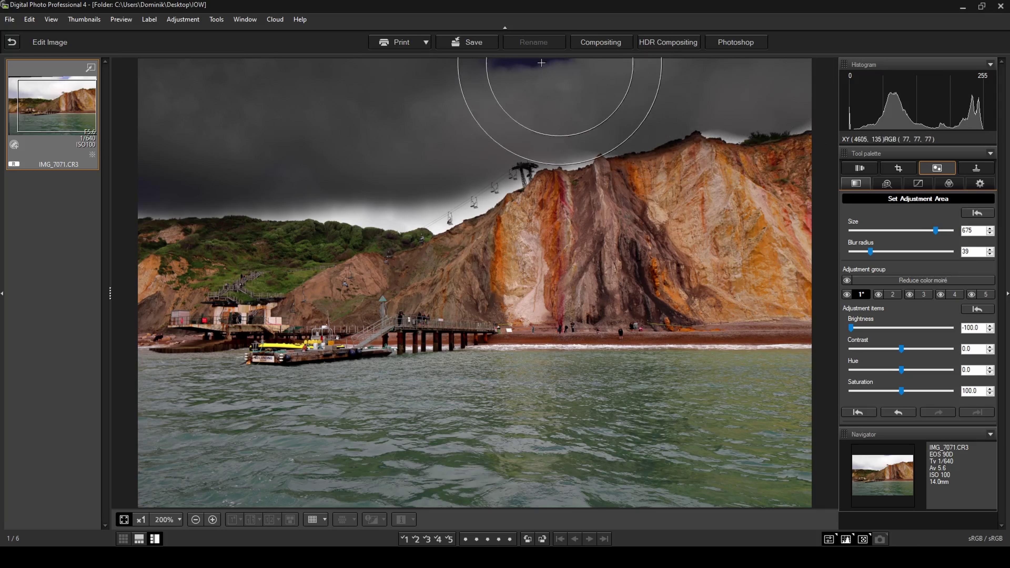
- Undo the last brush stroke and fill in the sky along the cliff and hill ridge with a size 200, blur radius 100 brush
click(877, 230)
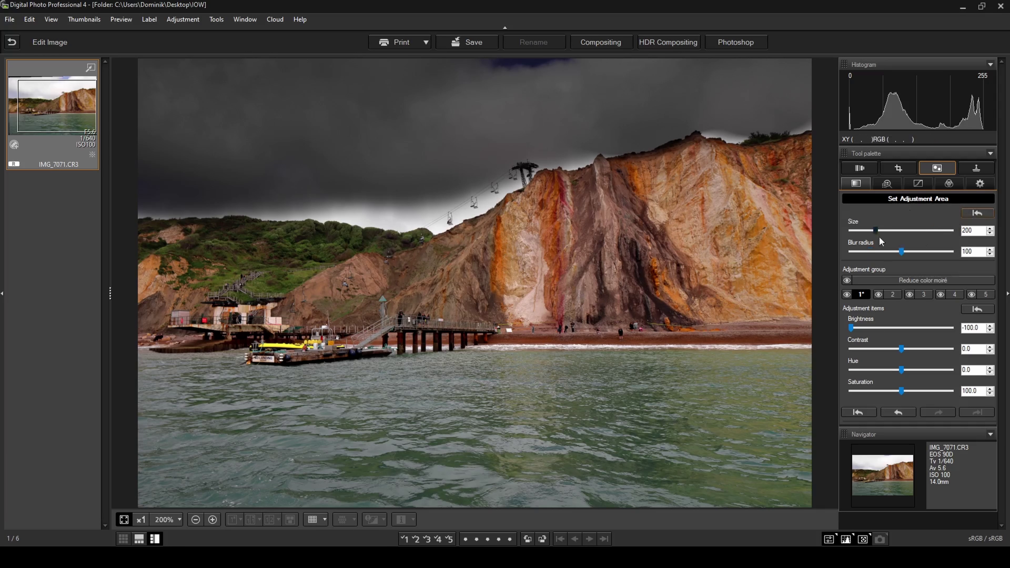
click(914, 413)
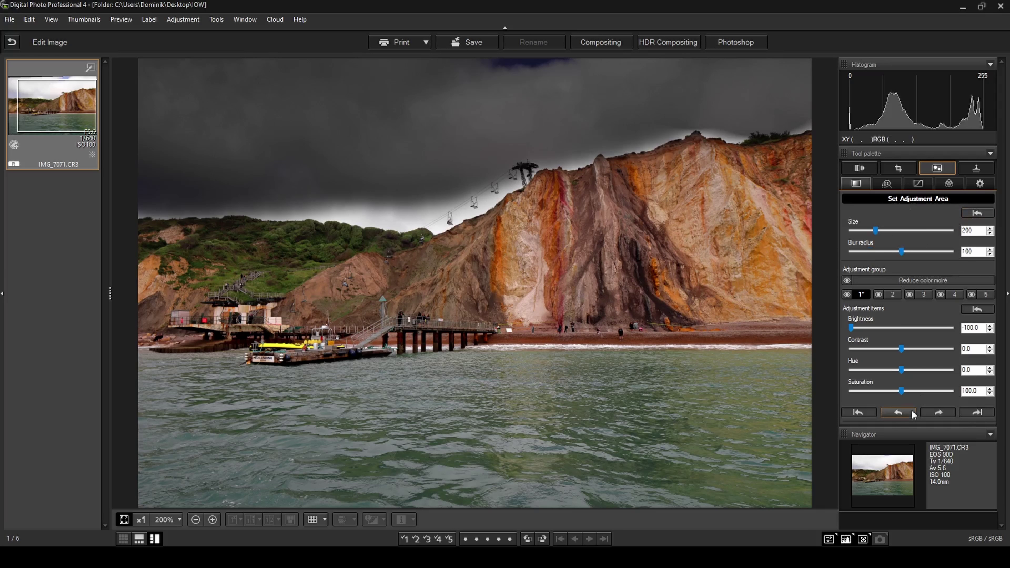
click(657, 107)
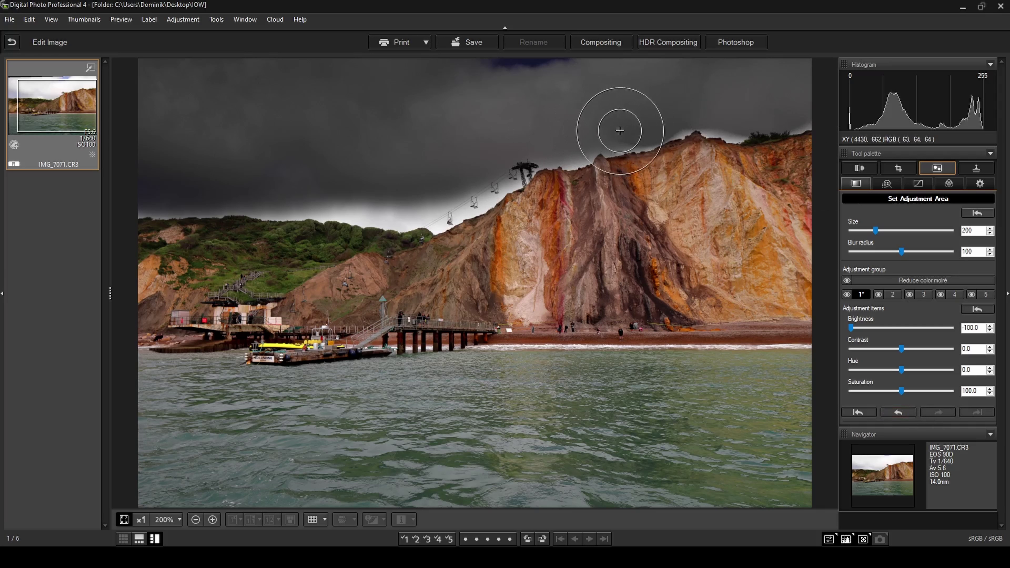
mouse_move(493, 170)
mouse_down()
mouse_move(449, 195)
mouse_move(383, 198)
mouse_move(199, 174)
mouse_up()
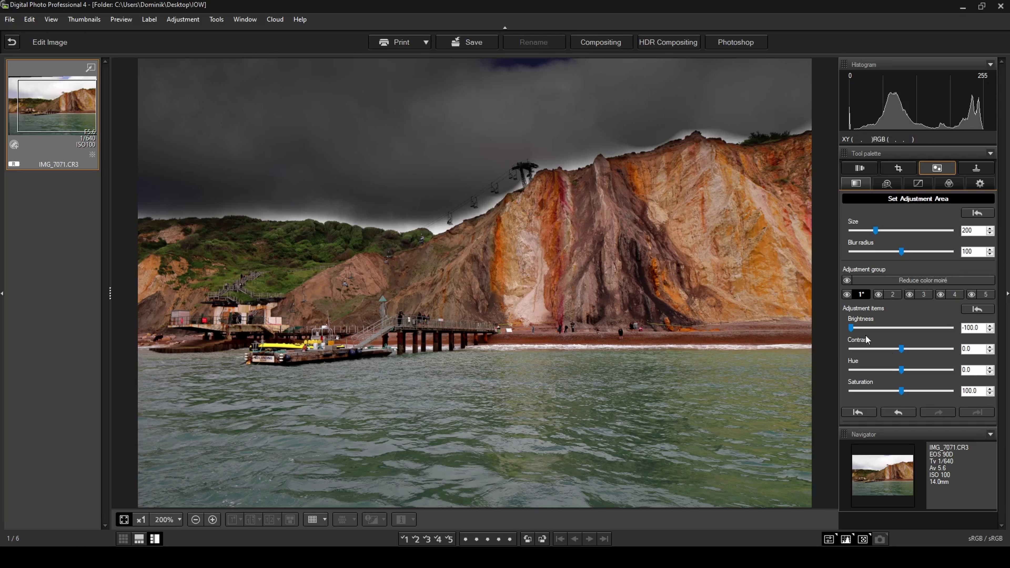
- Set the sky adjustment in group 1 to brightness -16, contrast 23 and saturation 104
drag(853, 329, 904, 328)
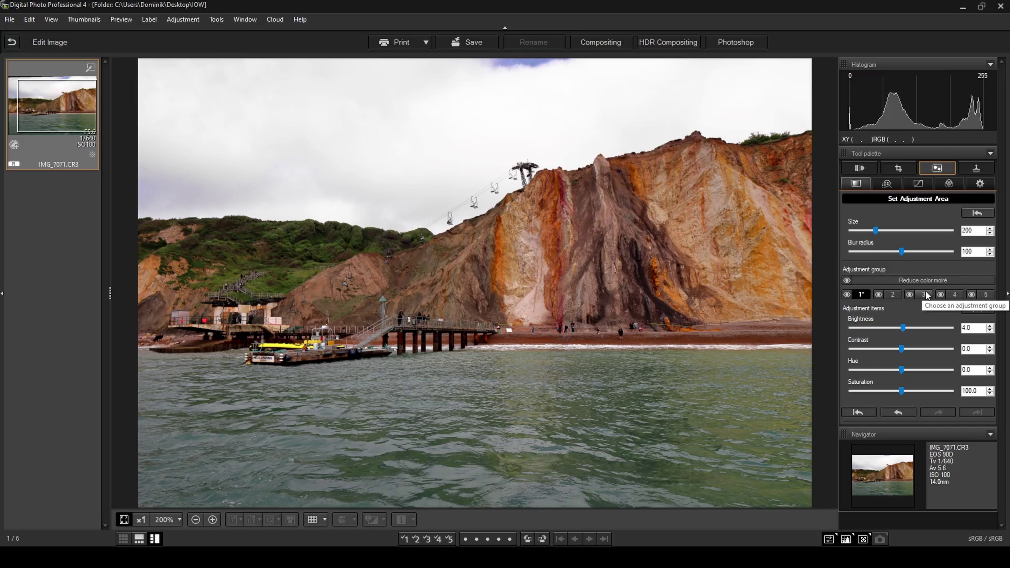
drag(903, 328, 893, 330)
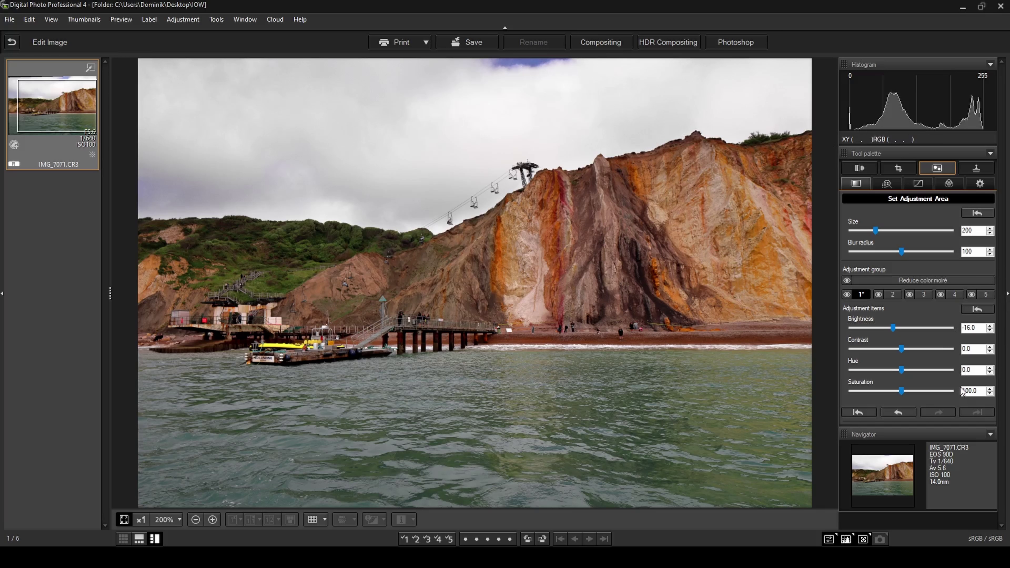
drag(902, 350, 909, 352)
drag(913, 350, 915, 350)
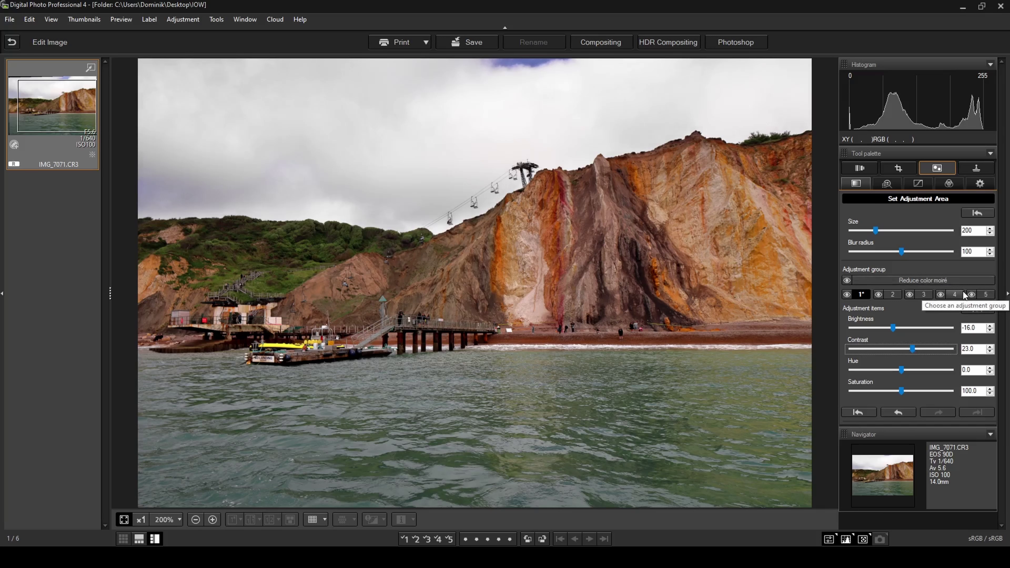
drag(901, 391, 903, 391)
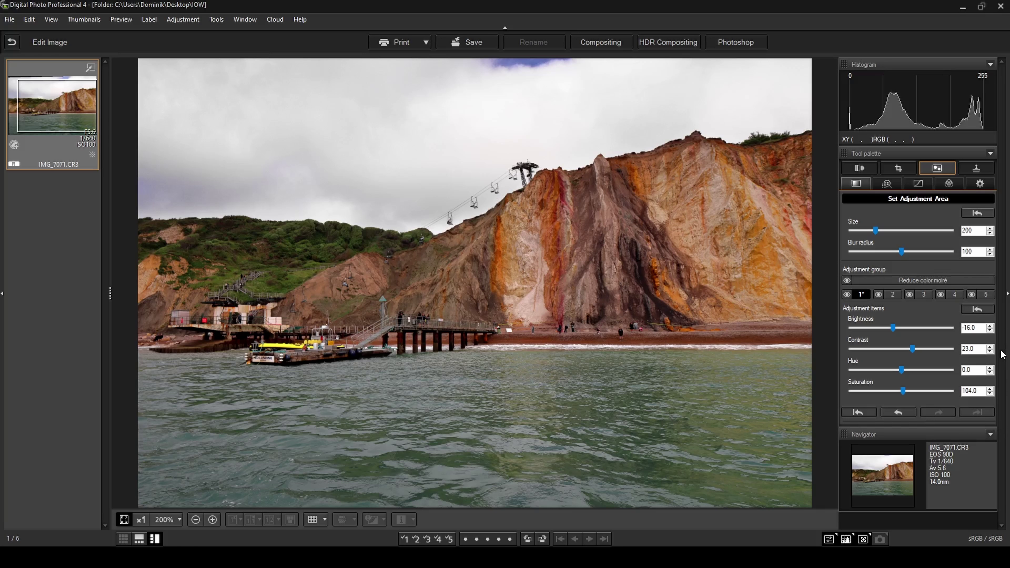
- Set adjustment group 2 to brightness -100 and paint over the sea with a size 754, blur radius 36 brush
click(894, 295)
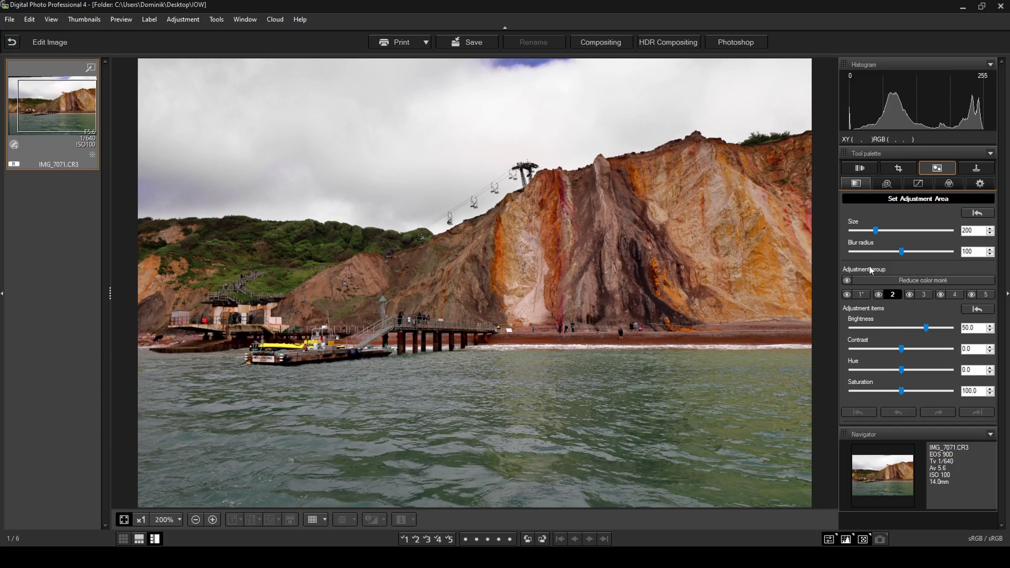
mouse_move(876, 230)
mouse_down()
mouse_move(922, 230)
mouse_move(869, 251)
mouse_up()
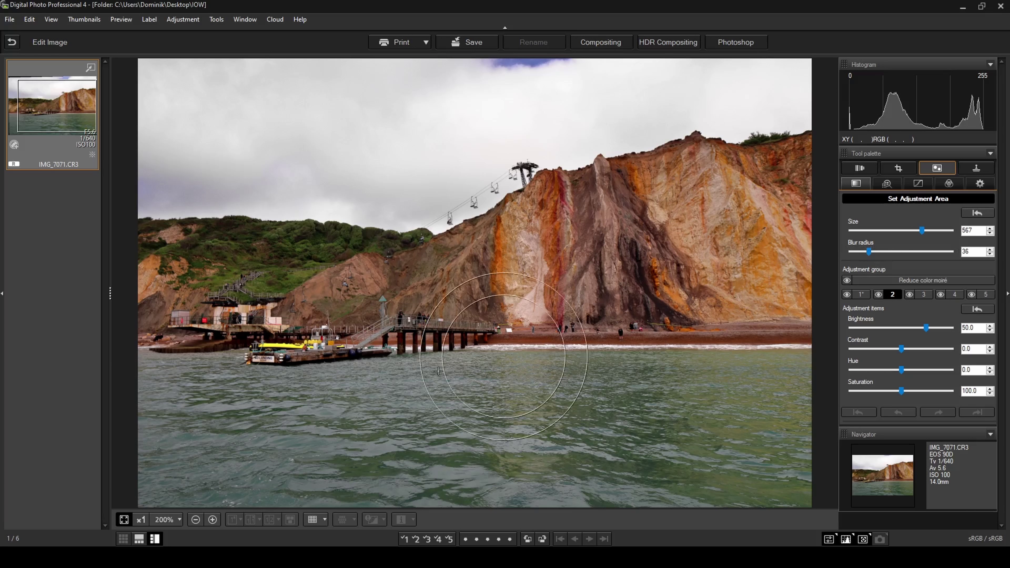
drag(922, 231, 947, 230)
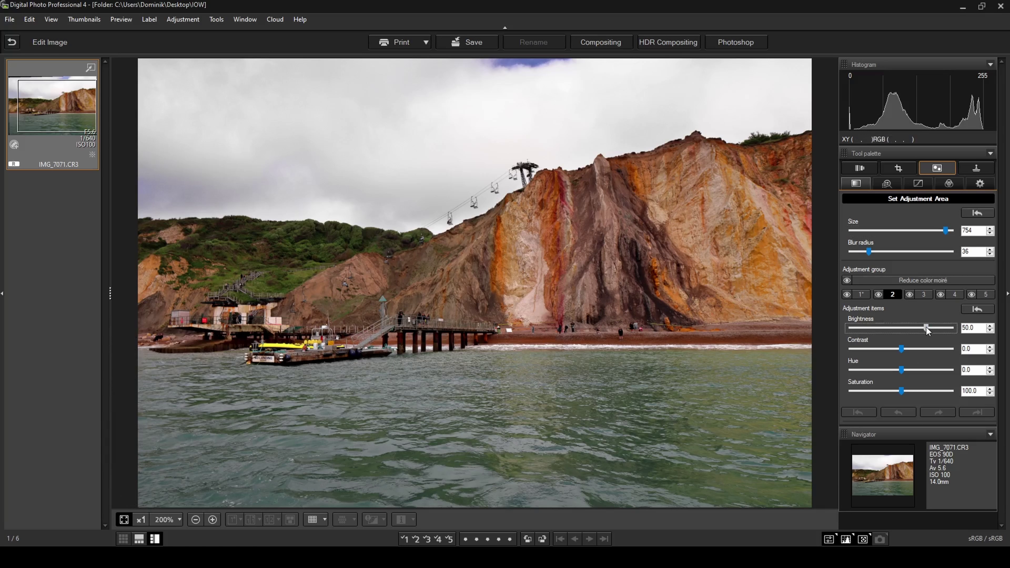
drag(928, 327, 846, 328)
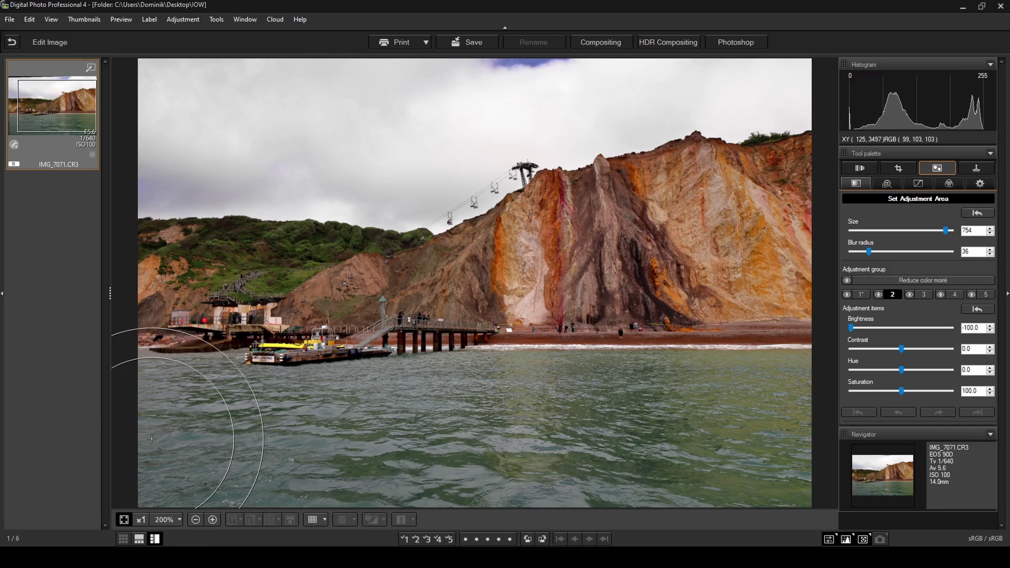
mouse_move(150, 437)
mouse_down()
mouse_move(294, 457)
mouse_move(837, 444)
mouse_move(541, 429)
mouse_up()
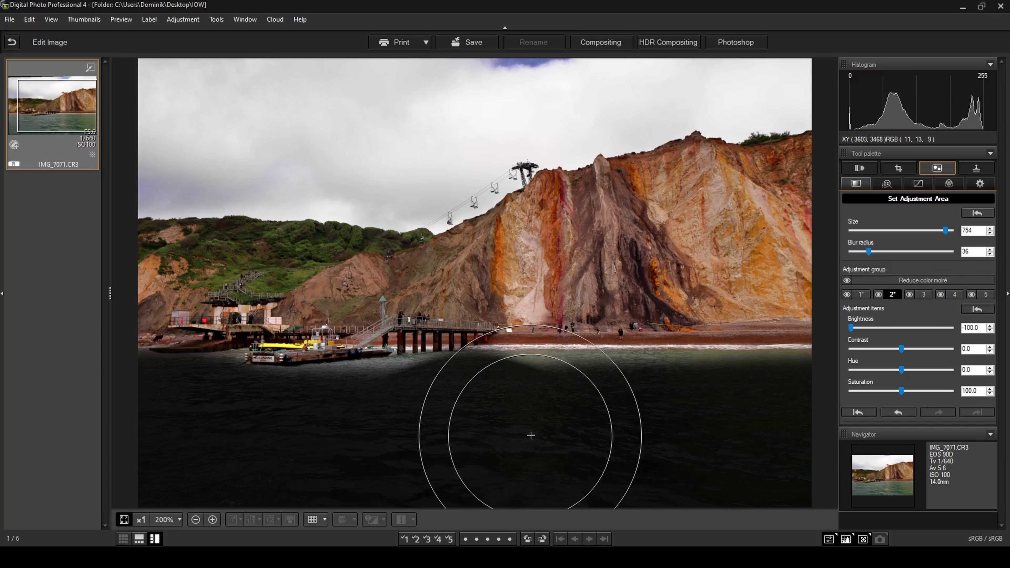
- Paint over the remaining sea along the beach below the cliff and set adjustment group 2 brightness to 3
drag(680, 426, 898, 435)
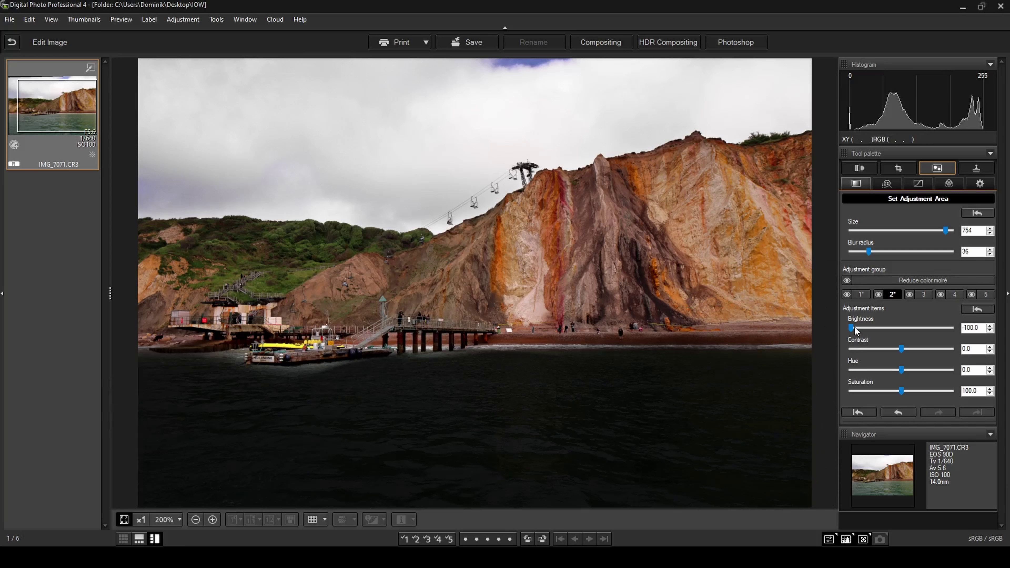
drag(850, 328, 903, 331)
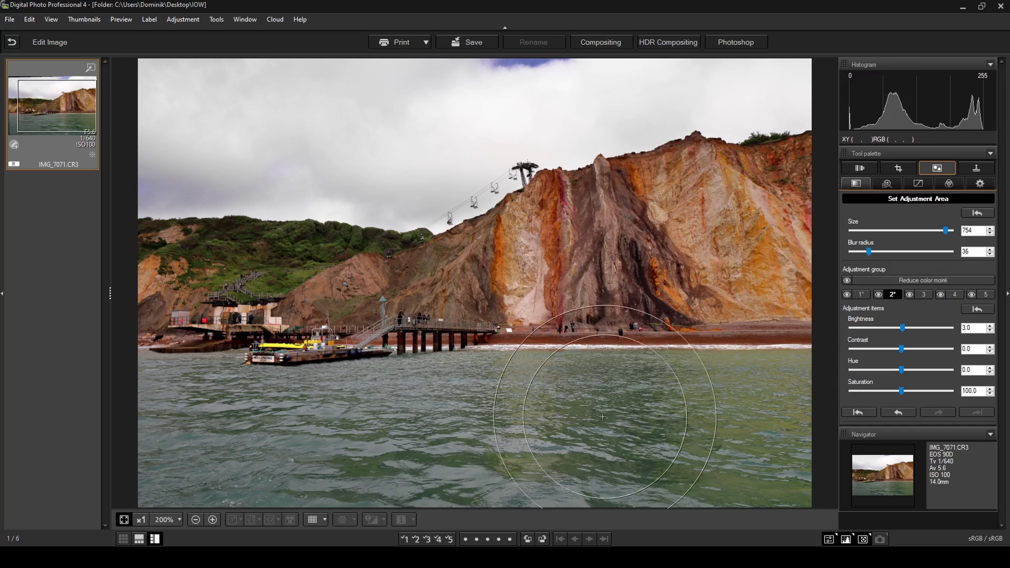
click(905, 333)
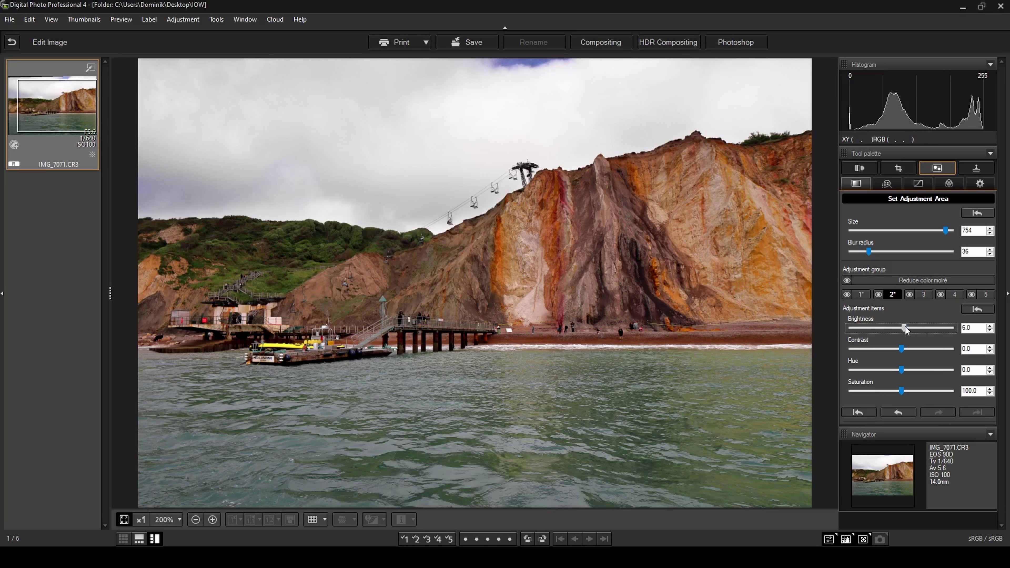
- Set the sea adjustment in group 2 to contrast 46, hue 0 and saturation 77
click(903, 349)
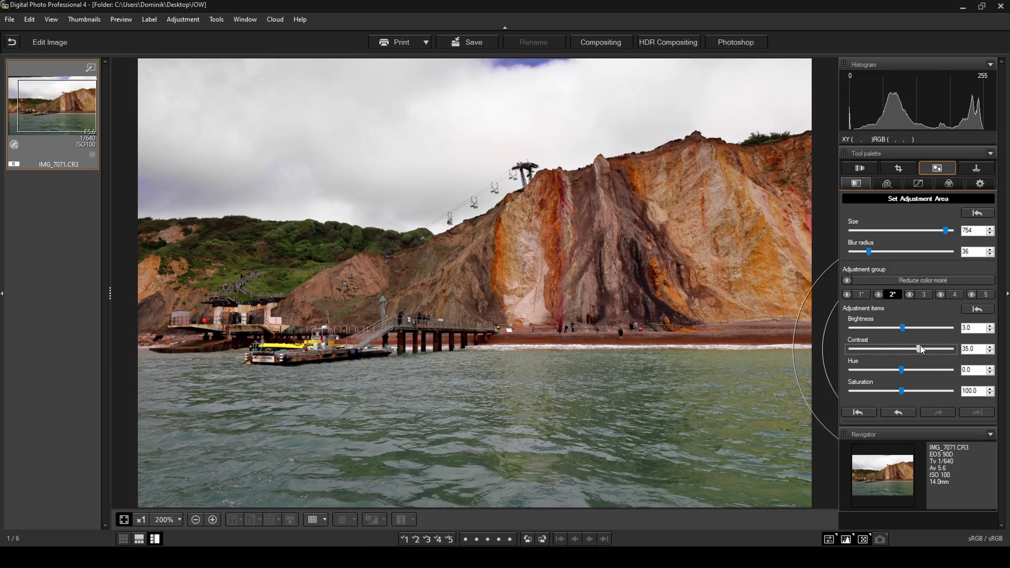
drag(921, 346, 925, 350)
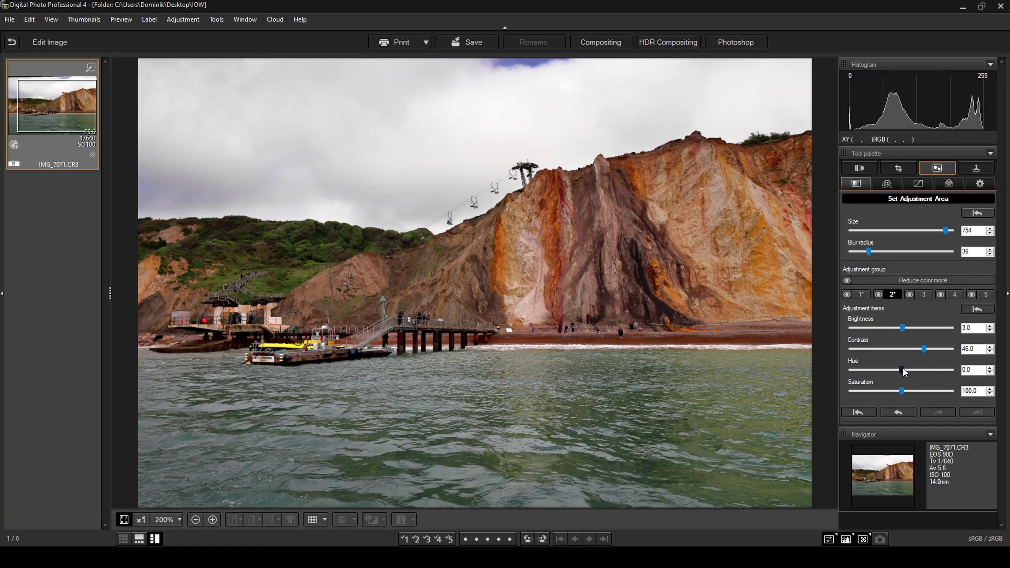
drag(901, 370, 962, 371)
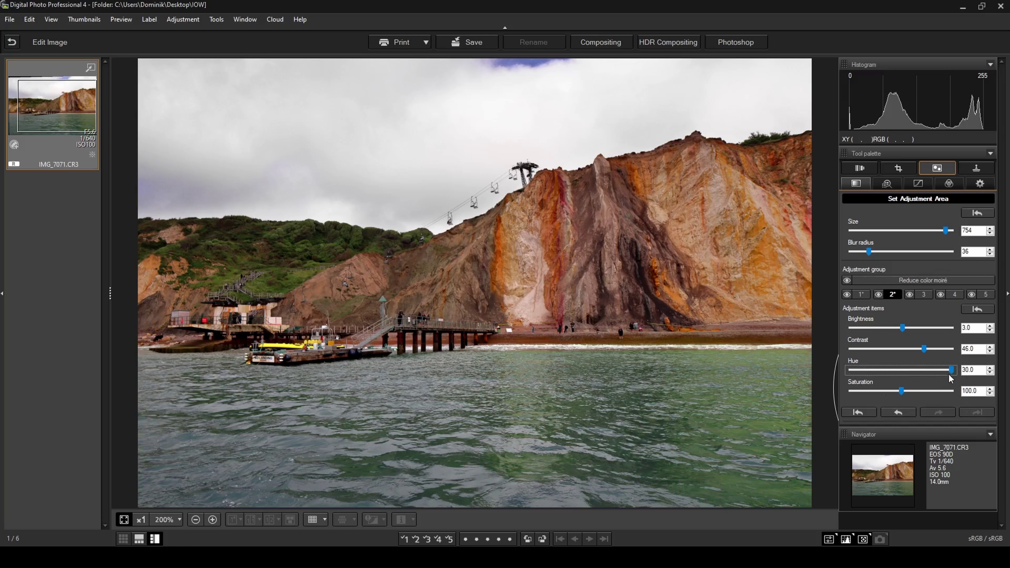
drag(950, 371, 902, 375)
drag(901, 391, 898, 394)
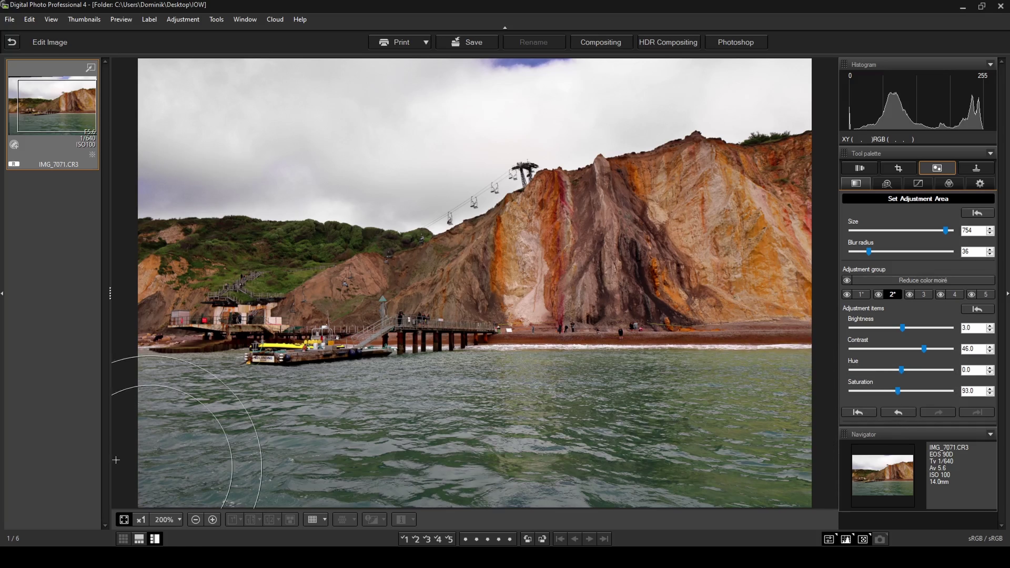
drag(898, 391, 890, 394)
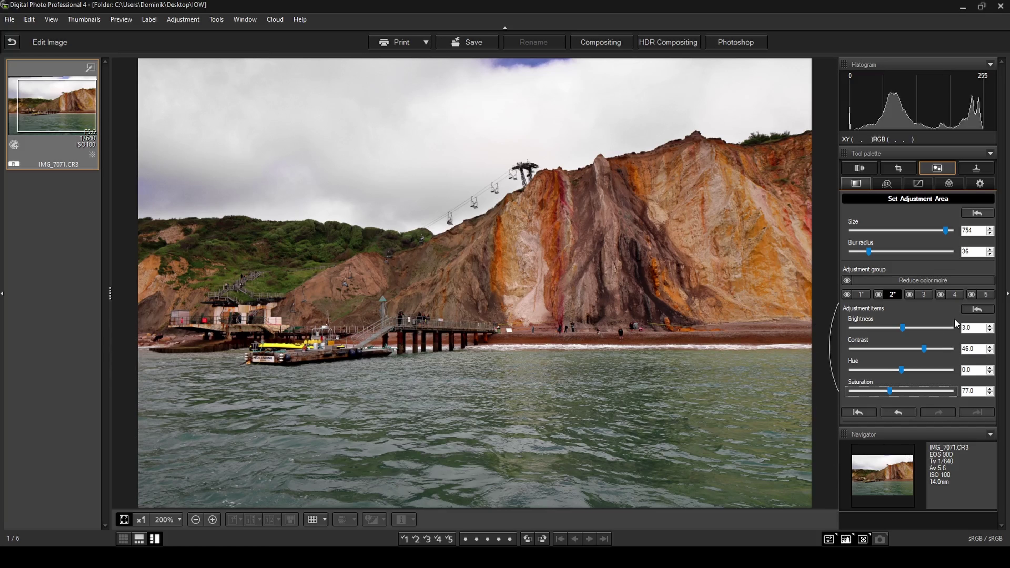
- Leave the local adjustments, compare the original and edited photo side by side, and return to the single-image view
click(856, 183)
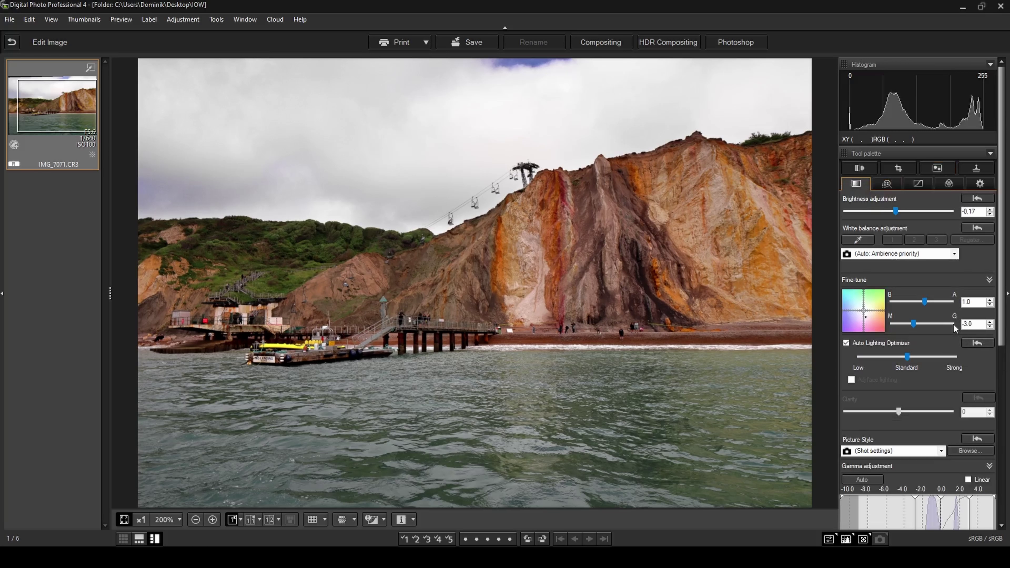
click(249, 520)
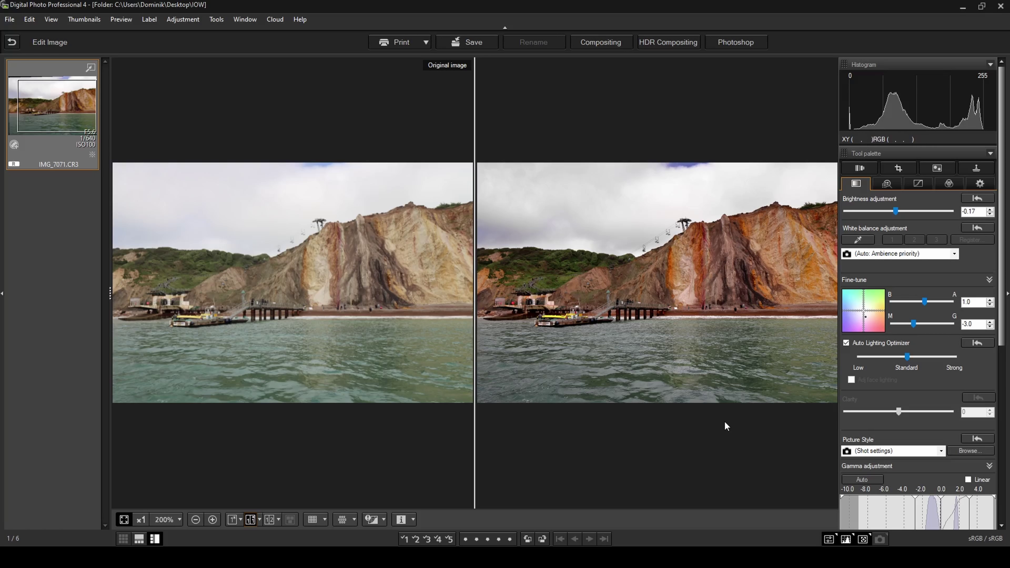
click(232, 520)
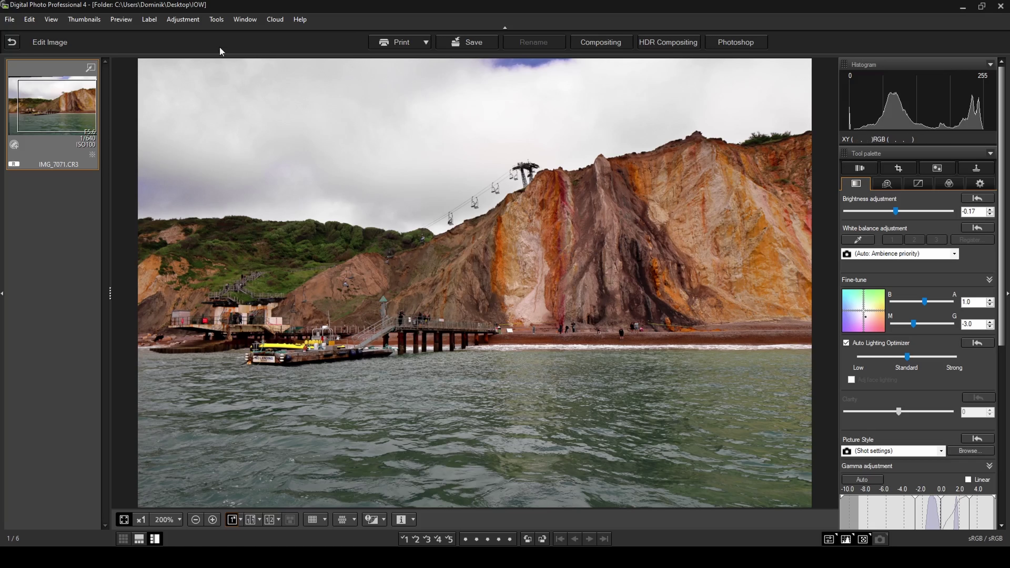
- Try hiding the Photoshop item in the toolbar configuration
click(217, 19)
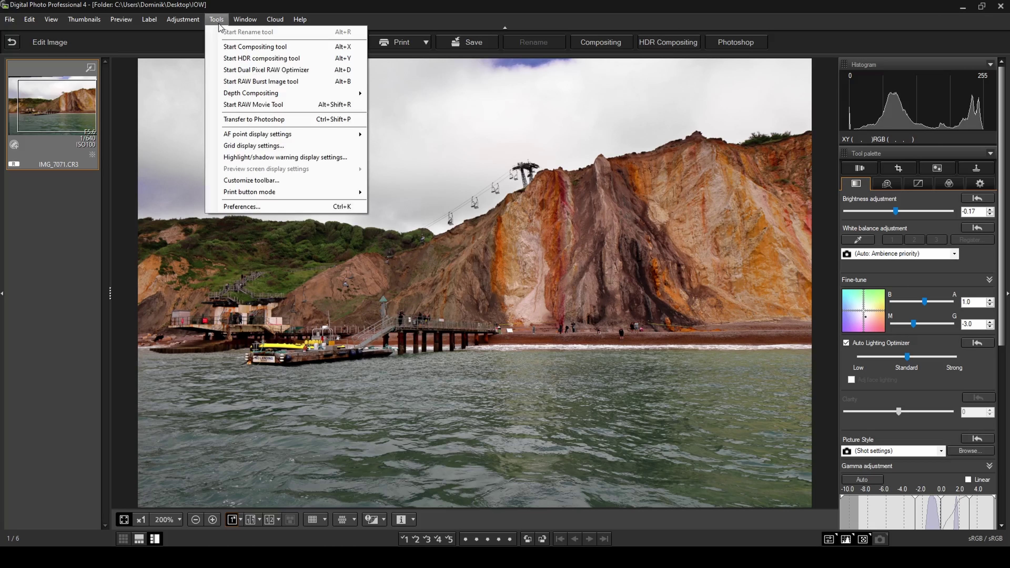
click(259, 181)
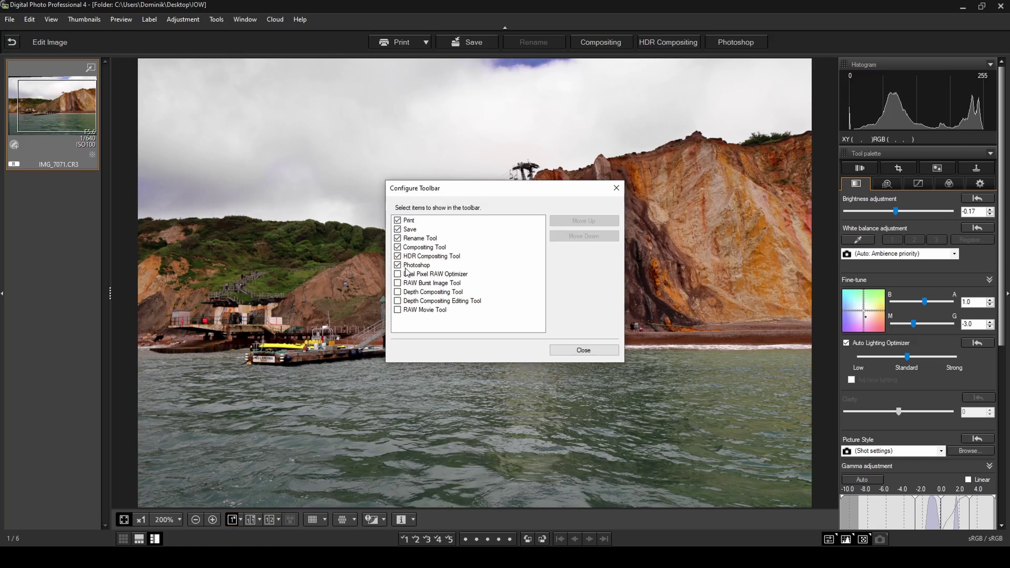
click(397, 265)
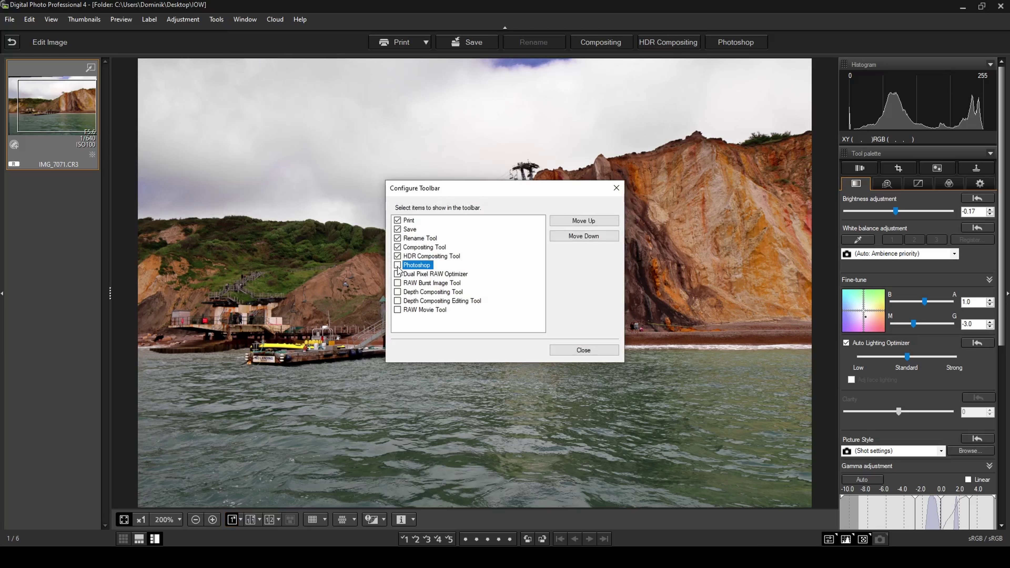
click(584, 350)
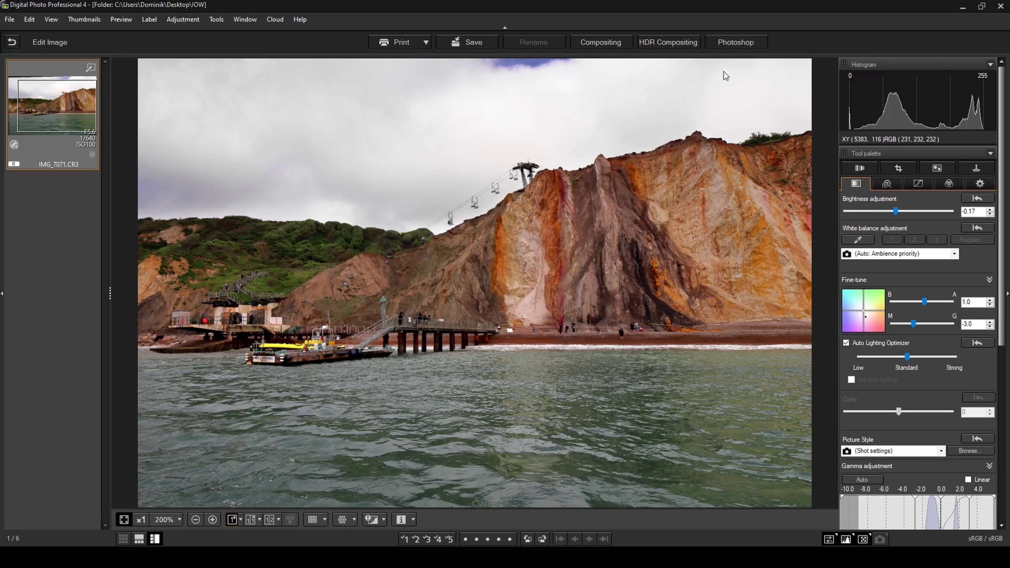
- Transfer the edited photo to Photoshop and start Sky Replacement on it
click(732, 41)
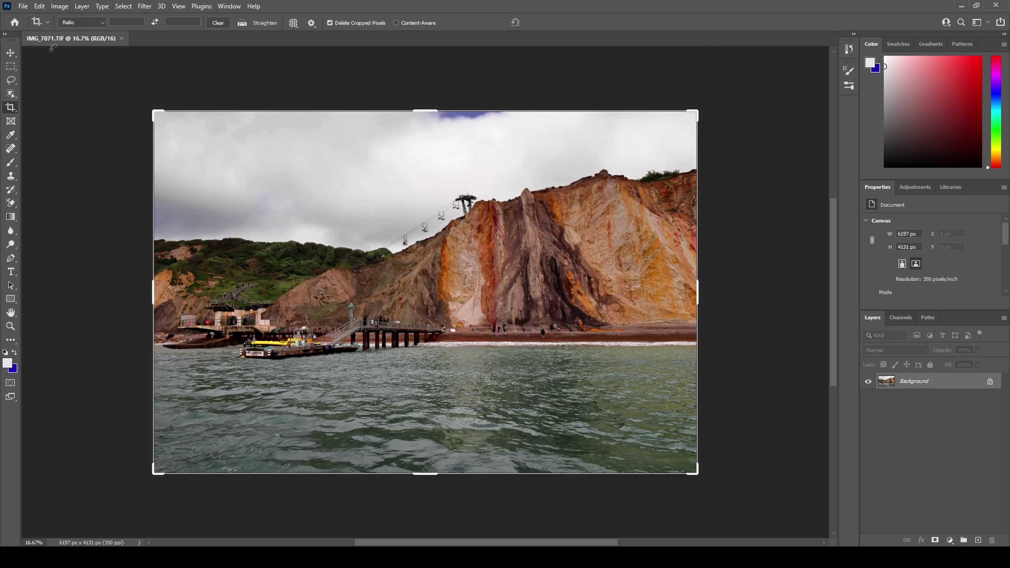
click(39, 7)
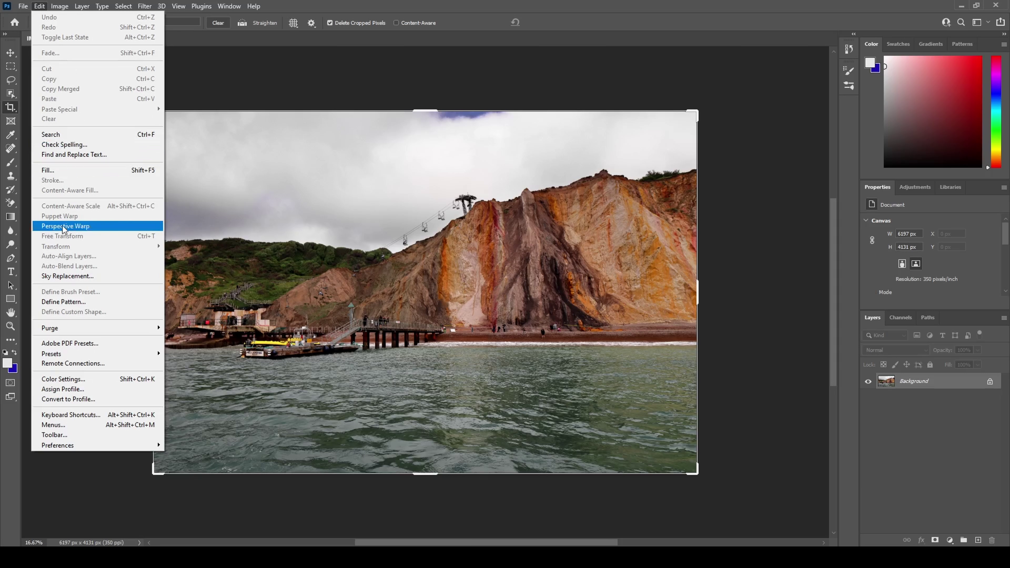
click(64, 276)
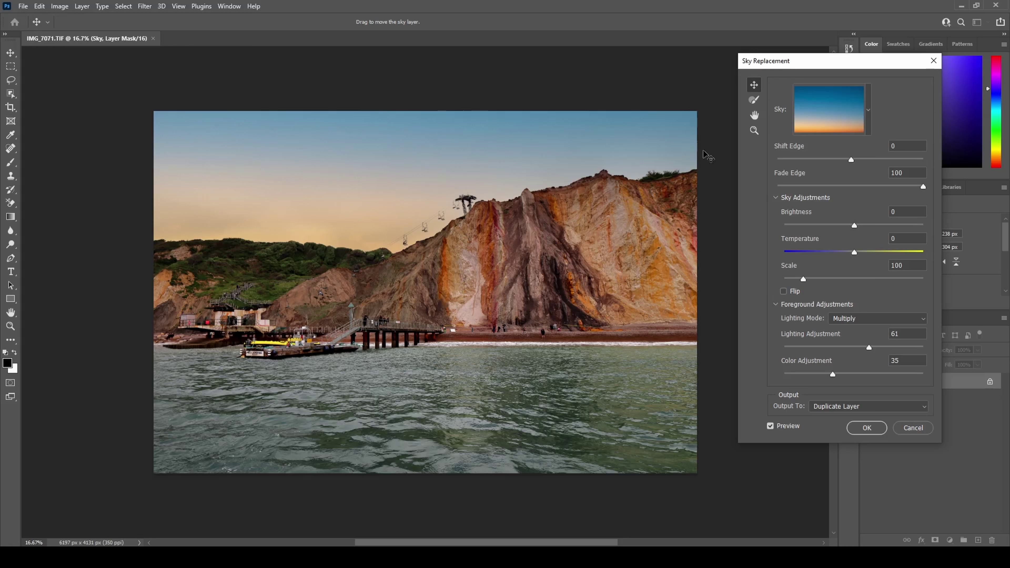
- Try the orange sunset cloud preset, and replace the sky with the teal and pink preset, output to a duplicate layer
click(870, 108)
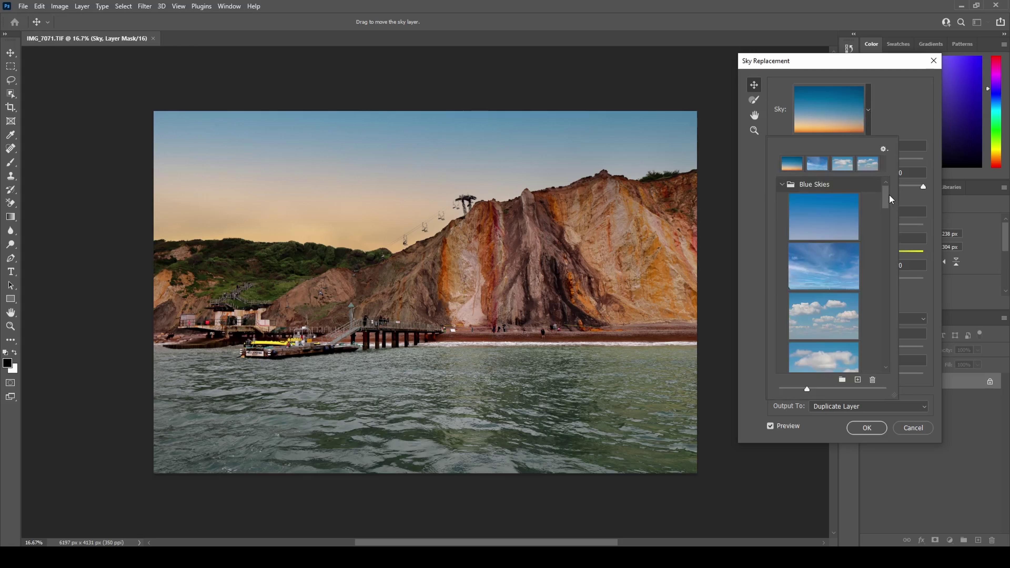
drag(890, 195, 893, 273)
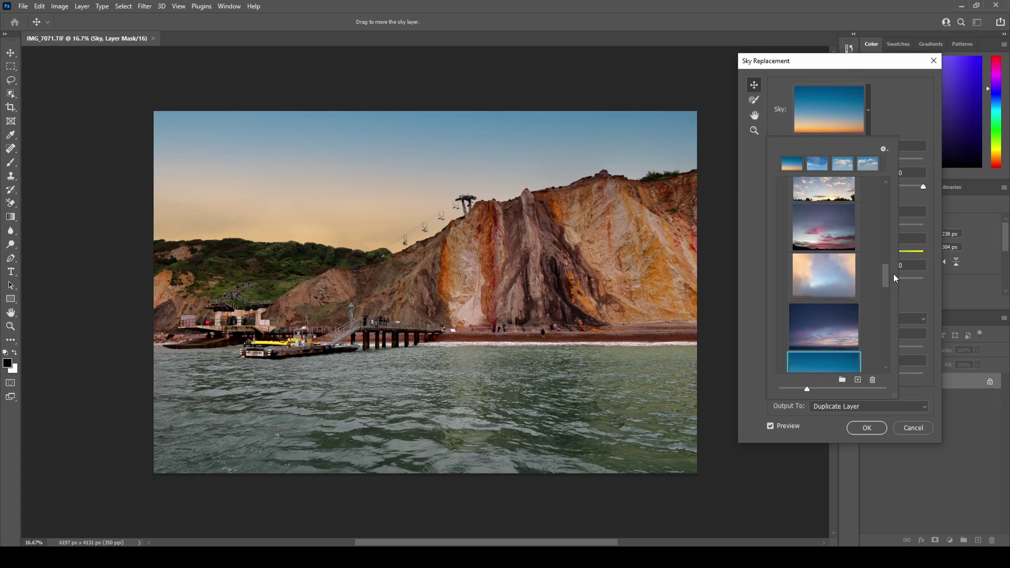
mouse_move(887, 269)
mouse_down()
mouse_move(890, 277)
mouse_move(890, 258)
mouse_up()
click(831, 221)
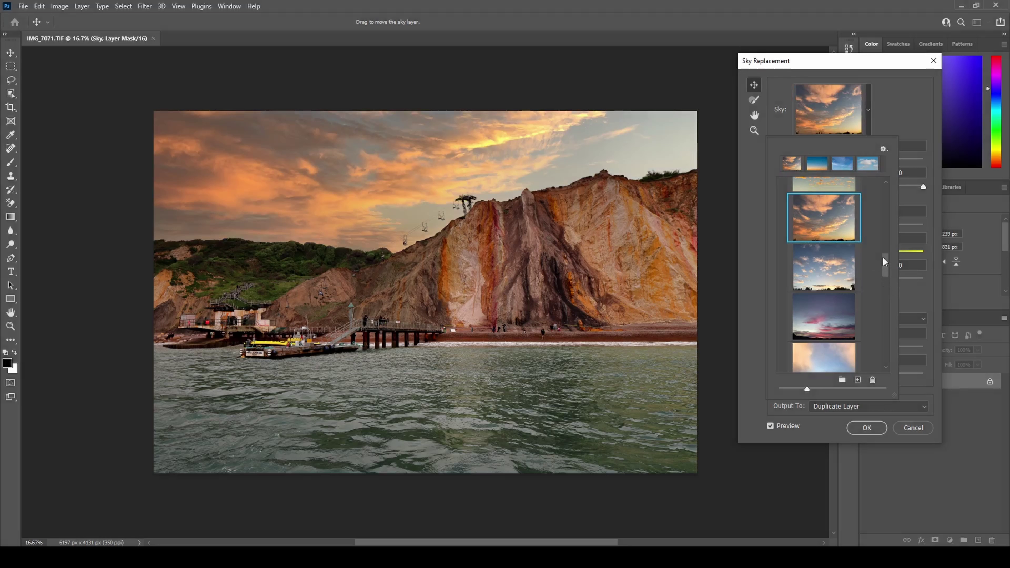
drag(883, 258, 902, 329)
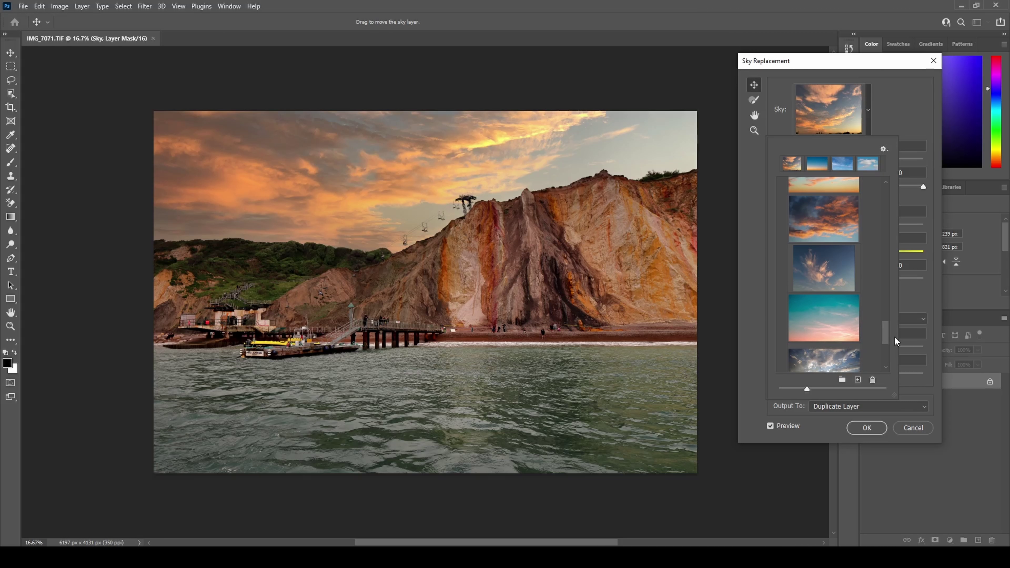
click(828, 323)
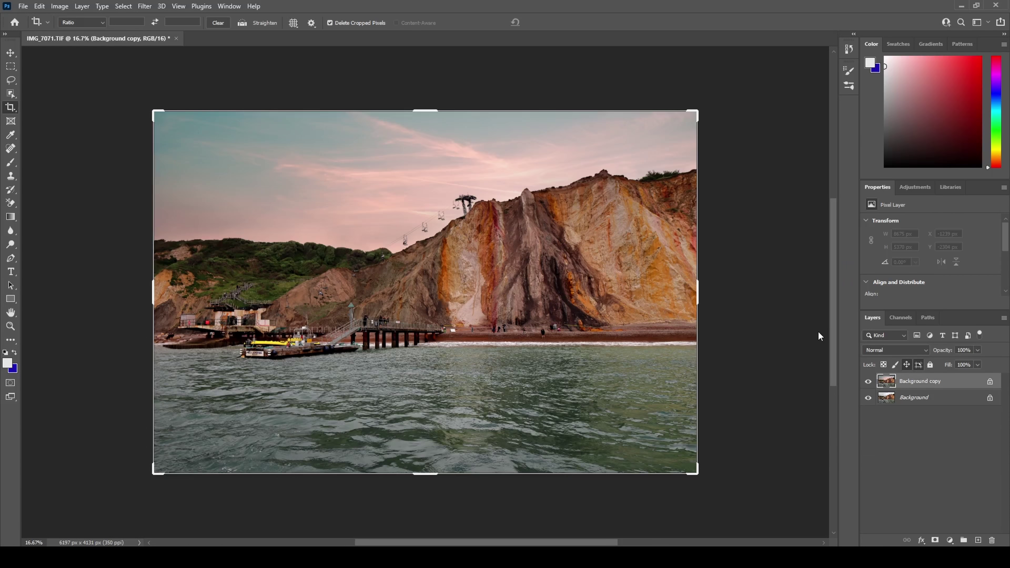